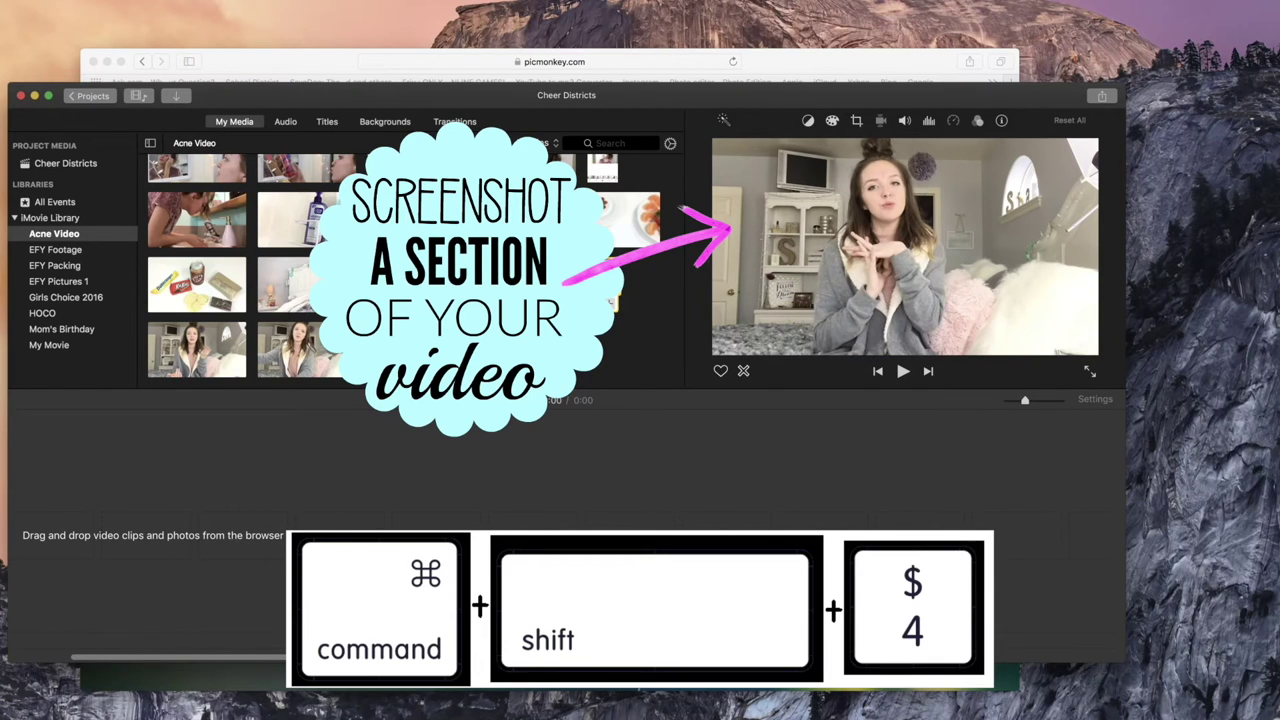
Step: Start a blank PicMonkey design canvas and enter 1280 × 720 as its actual crop size
click(308, 64)
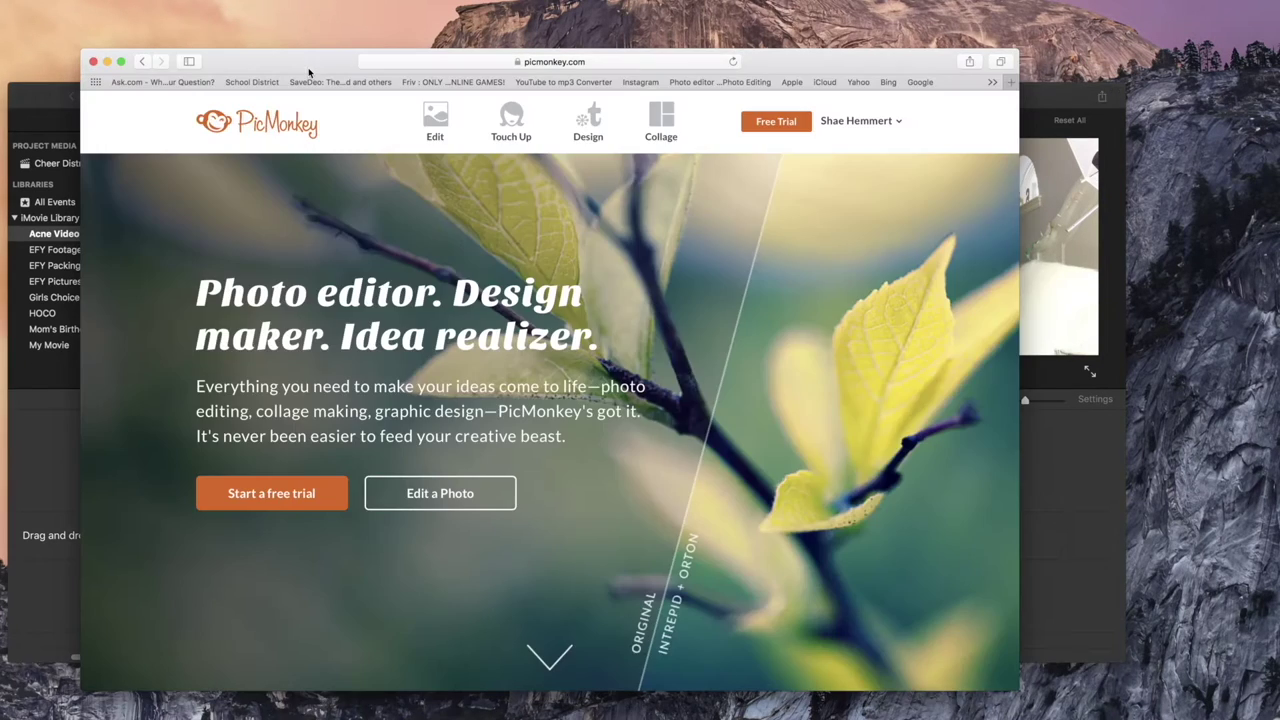
click(676, 150)
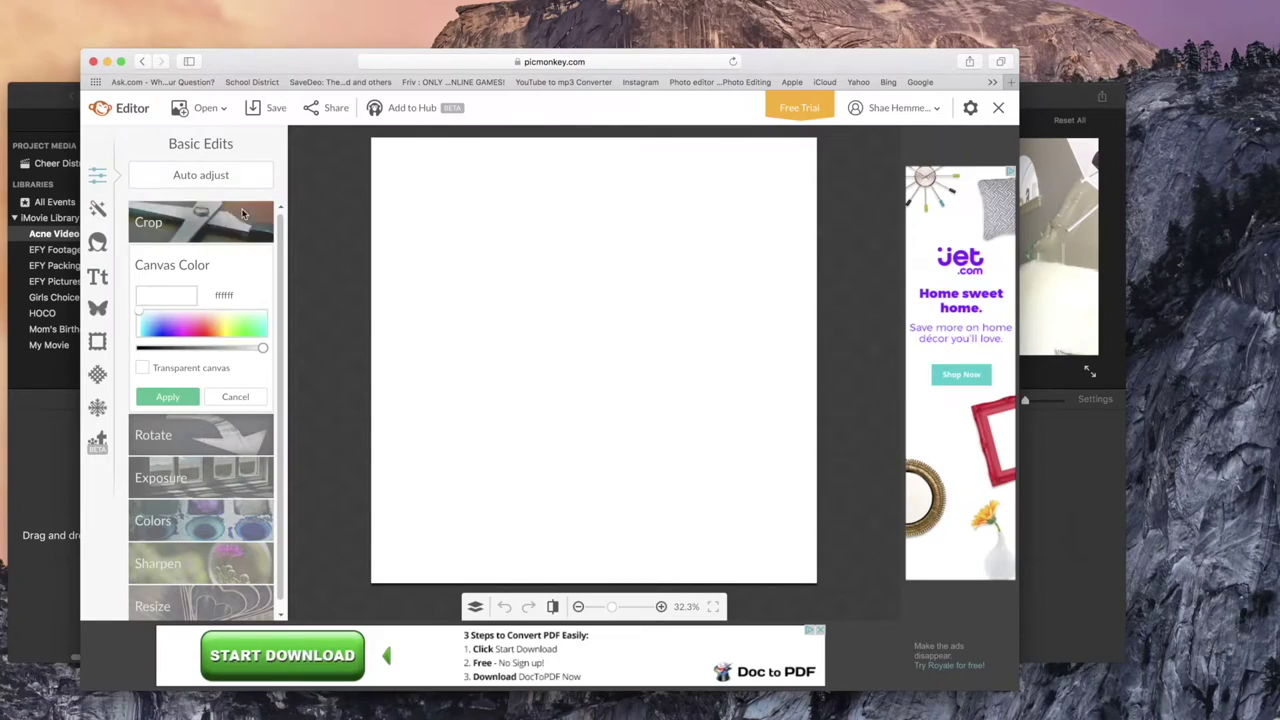
click(205, 222)
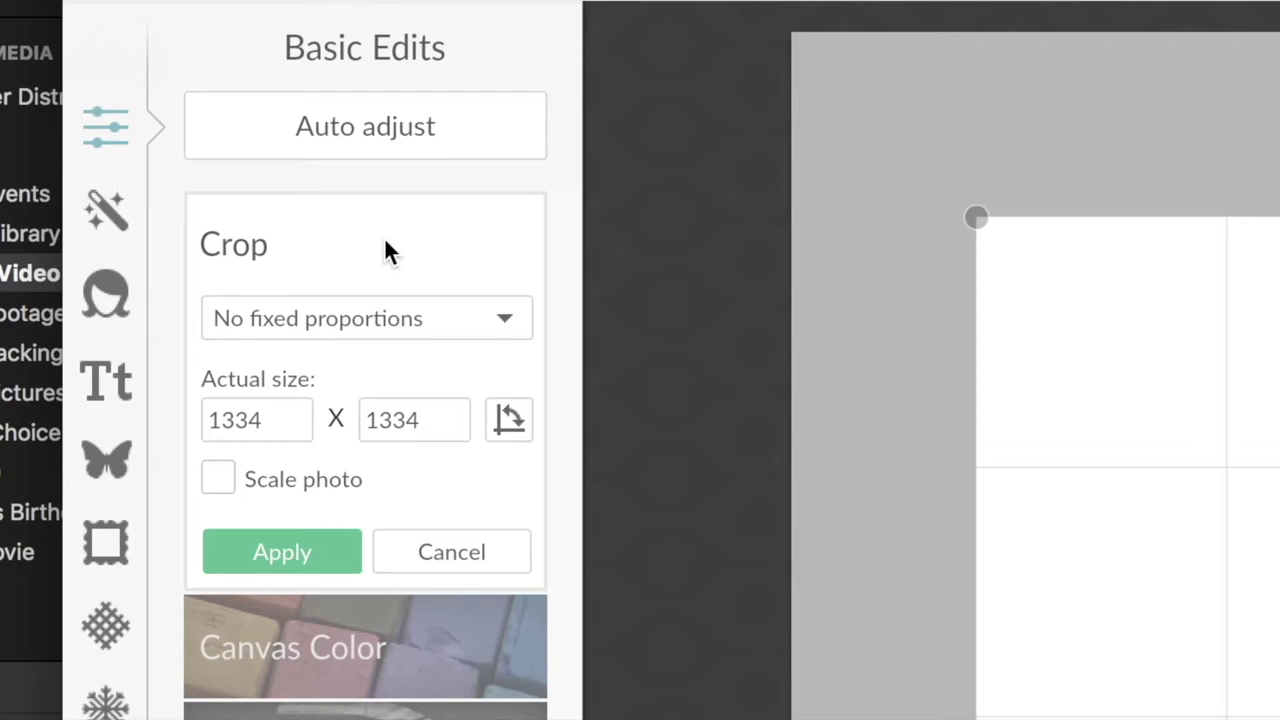
double_click(255, 420)
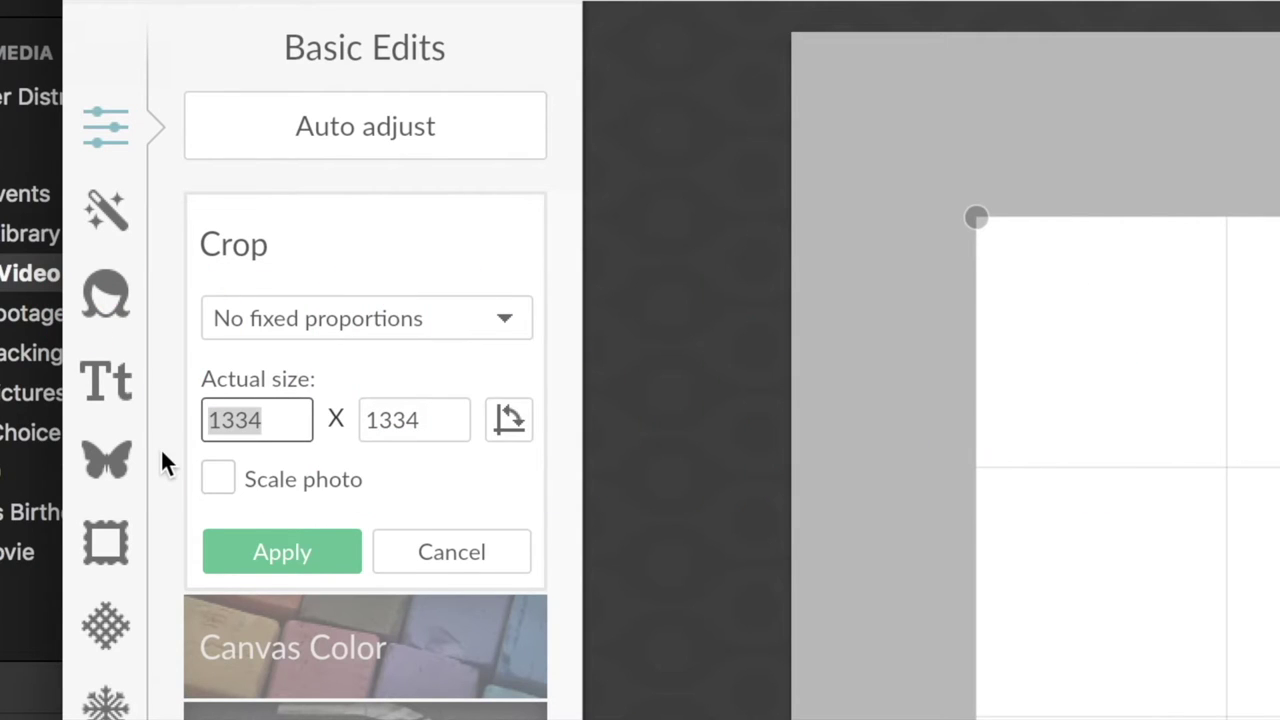
text(1280)
key(Tab)
text(72)
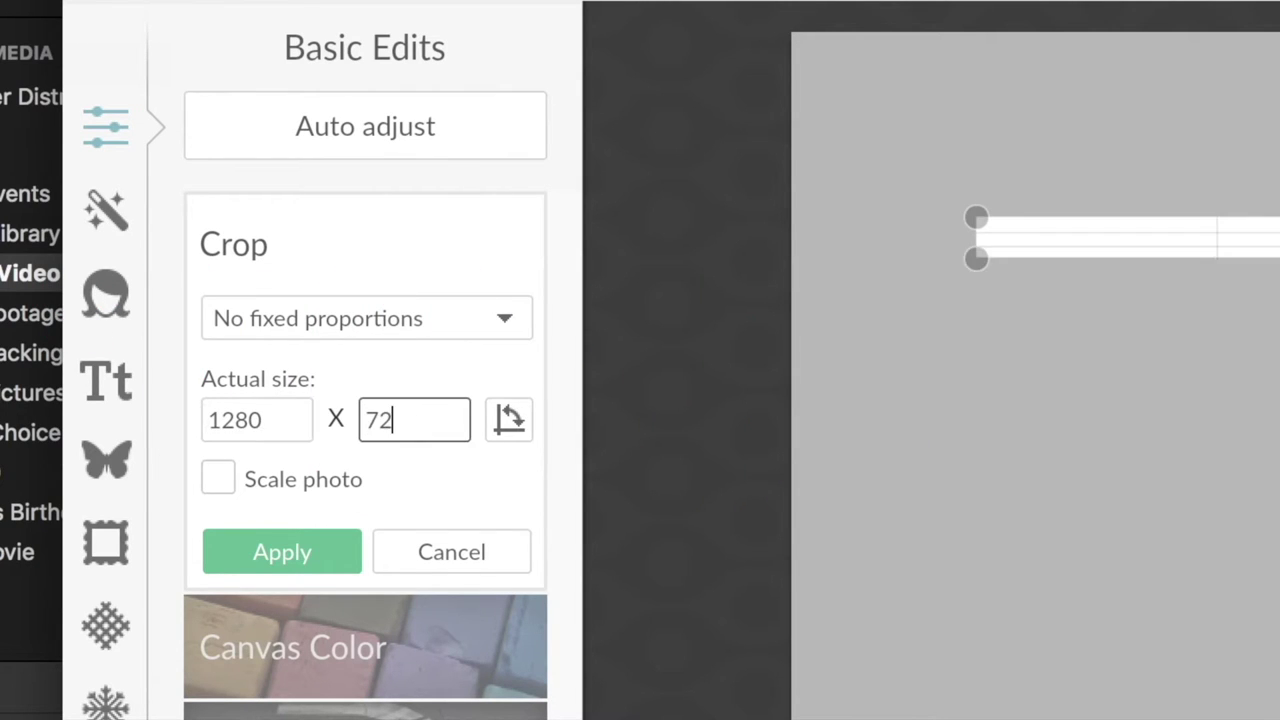
text(0)
Step: Apply the crop and load the bedroom screenshot from the computer as an overlay
click(211, 556)
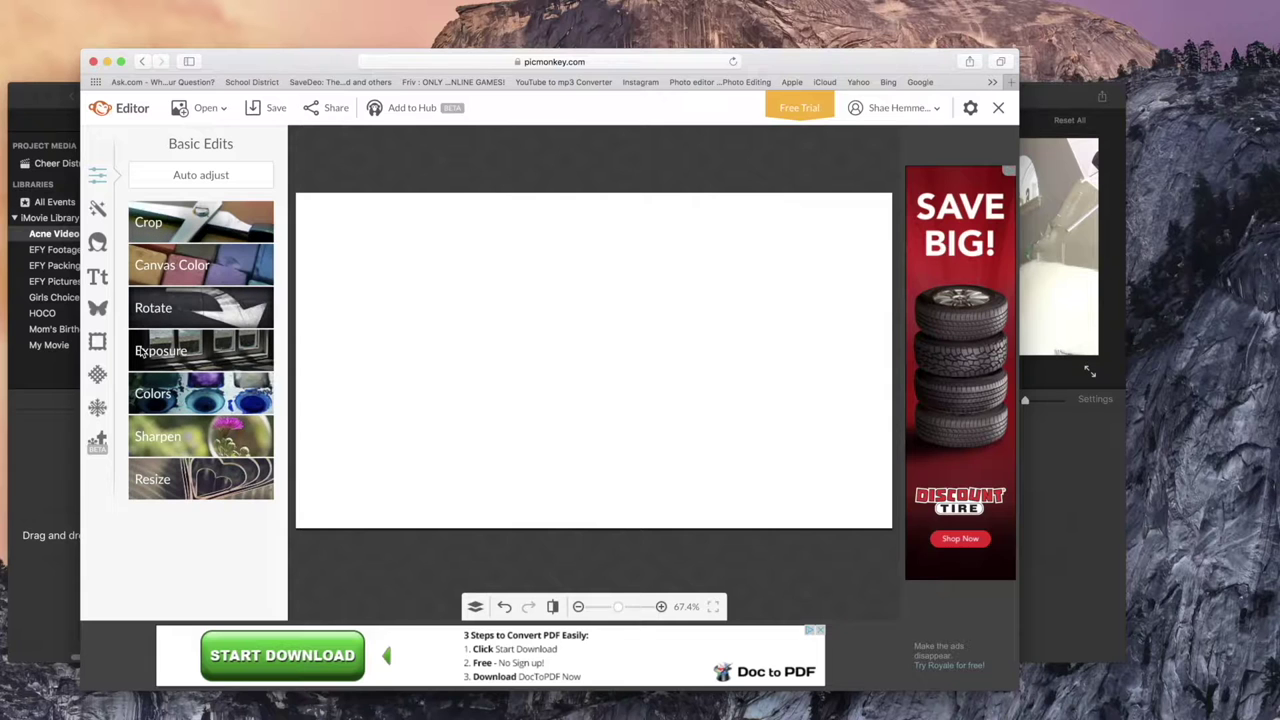
click(97, 308)
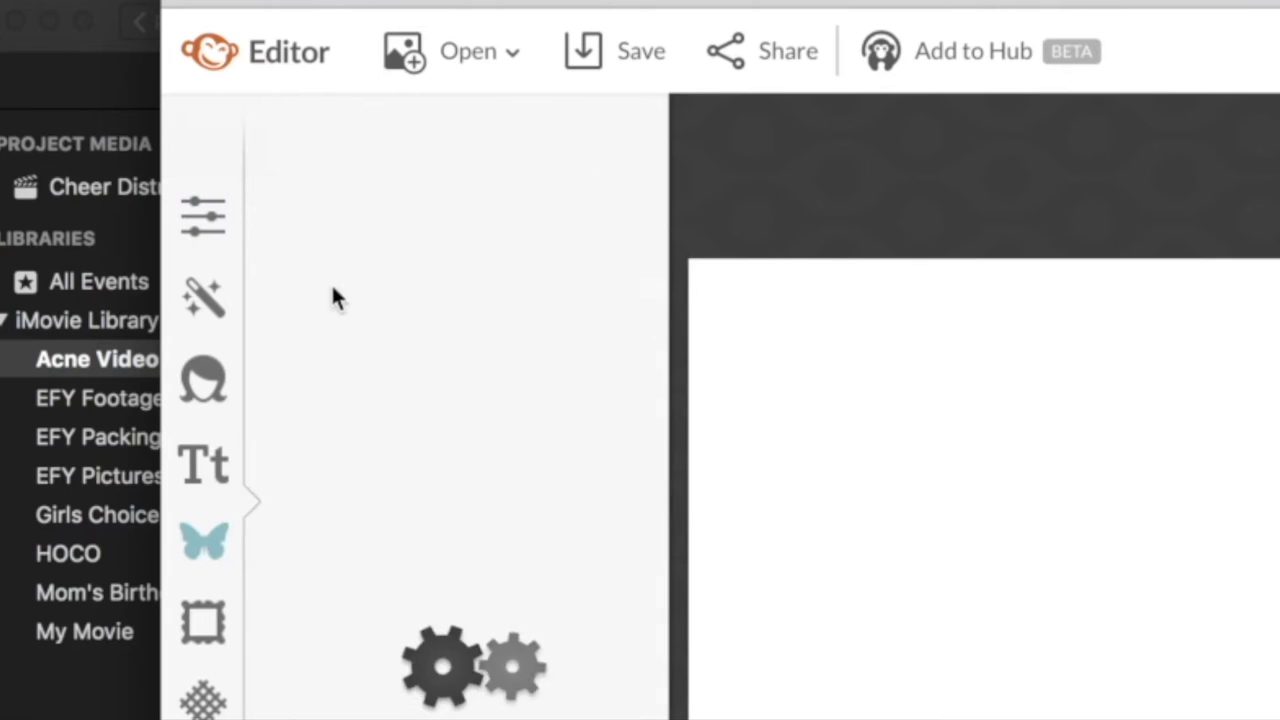
click(385, 221)
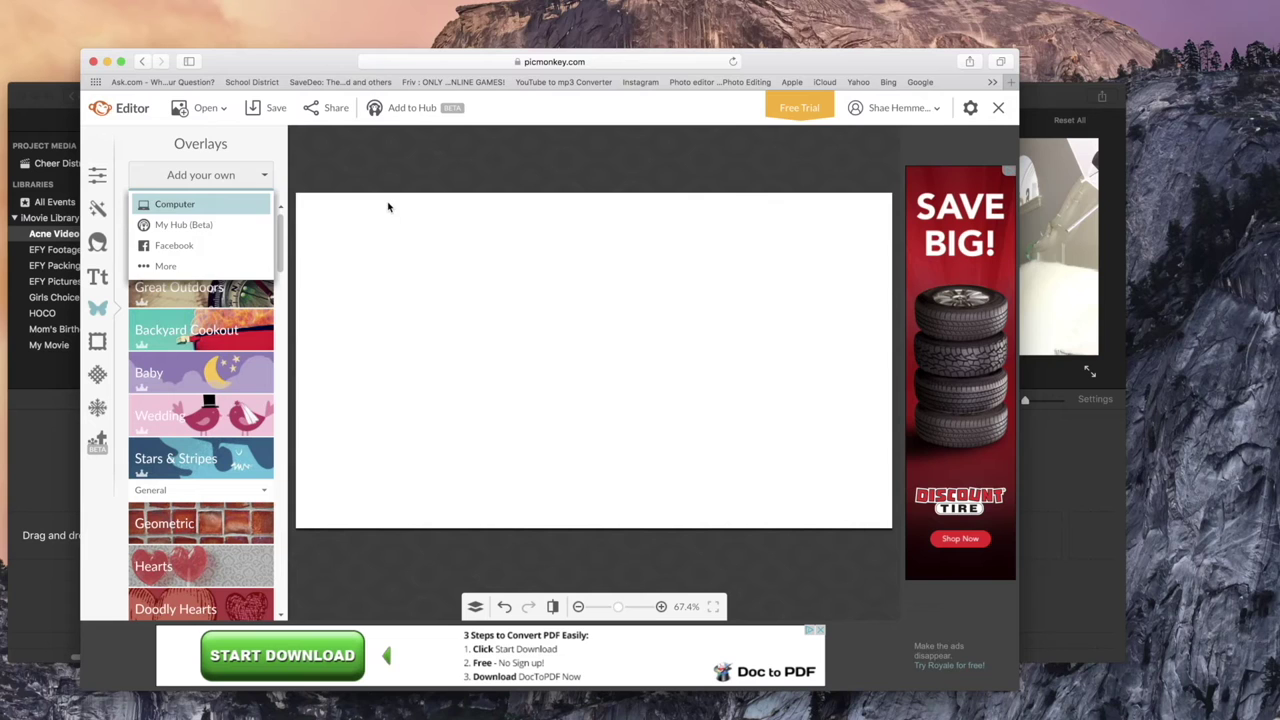
click(390, 205)
scroll(419, 290, down, 3)
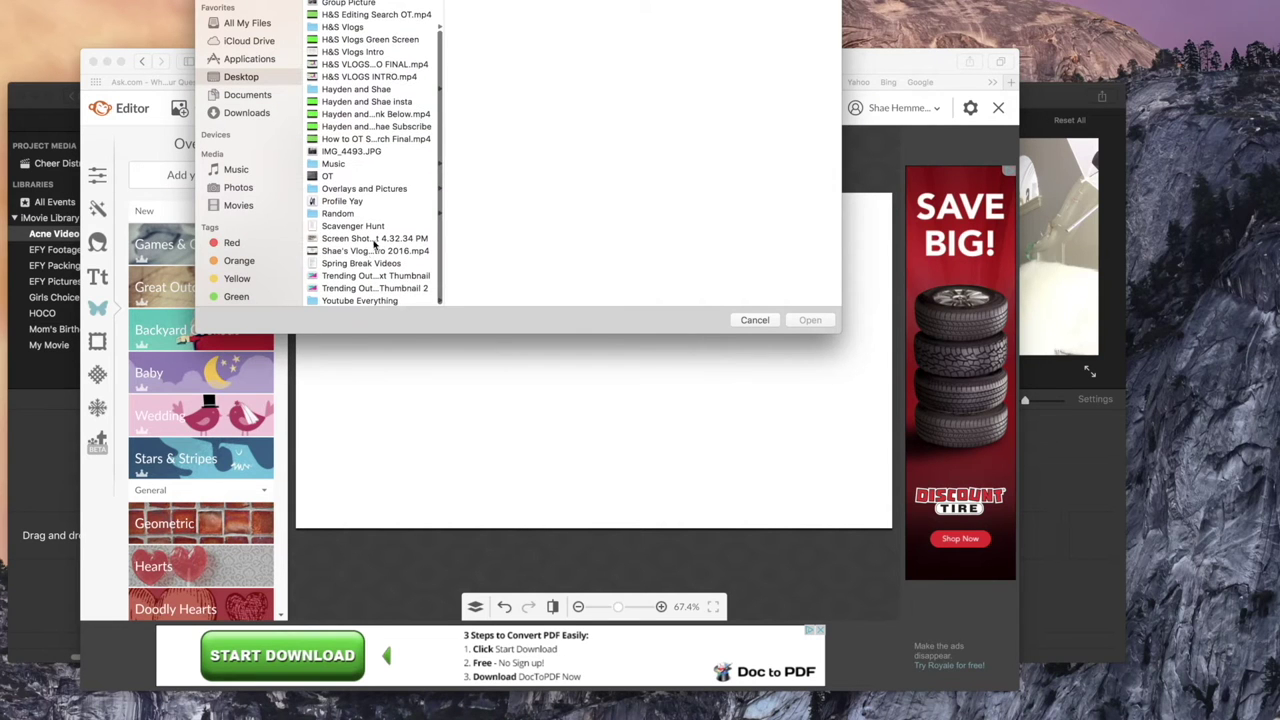
click(362, 238)
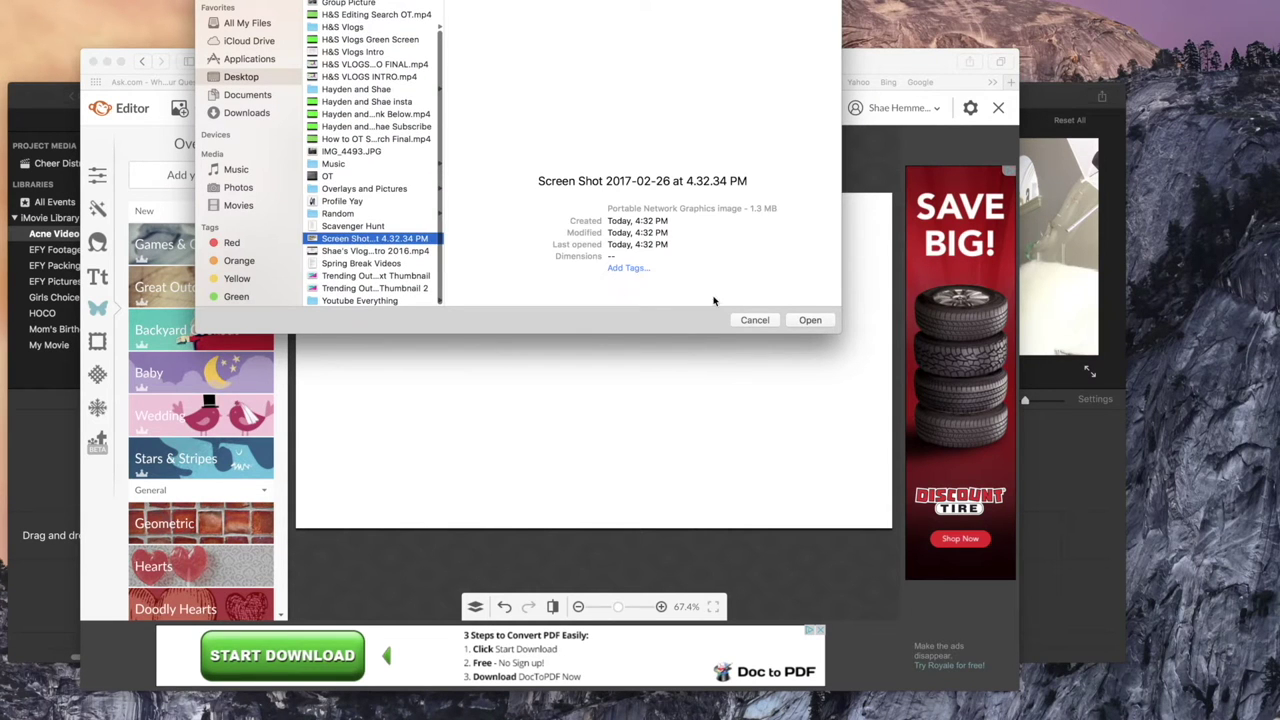
click(792, 321)
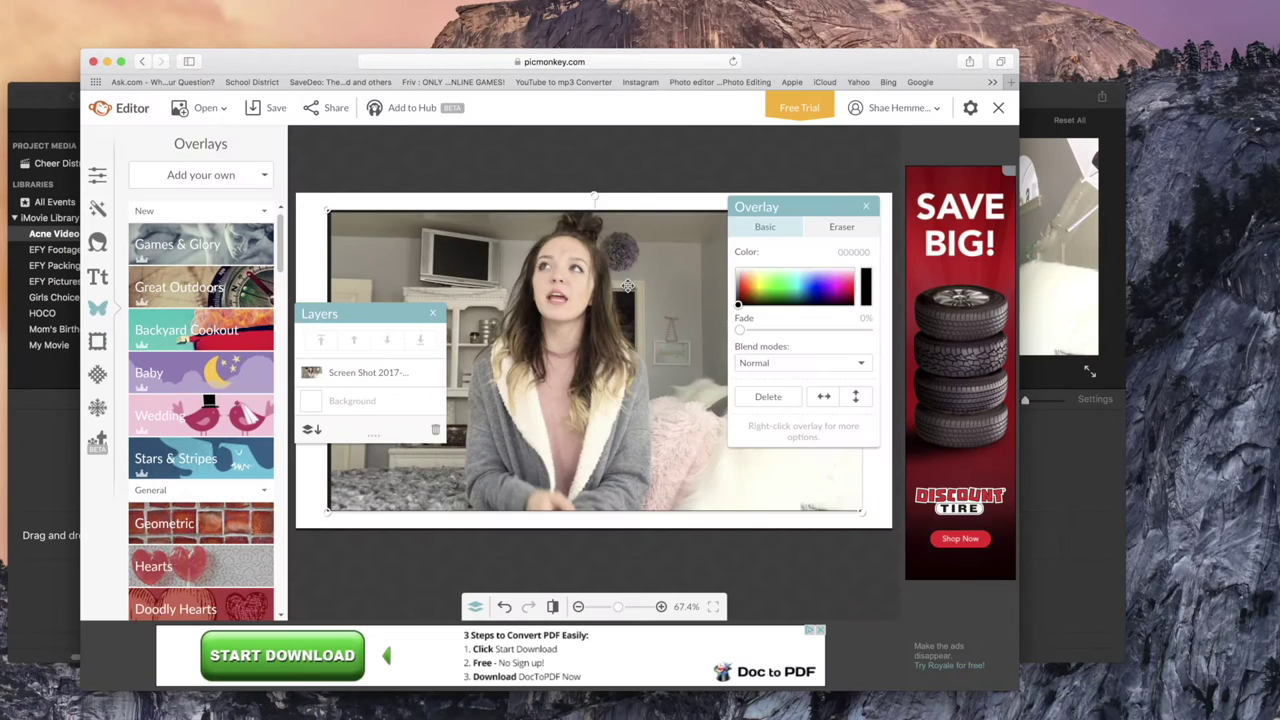
Step: Stretch the screenshot to fill the canvas and flatten it into the background
drag(627, 286, 586, 265)
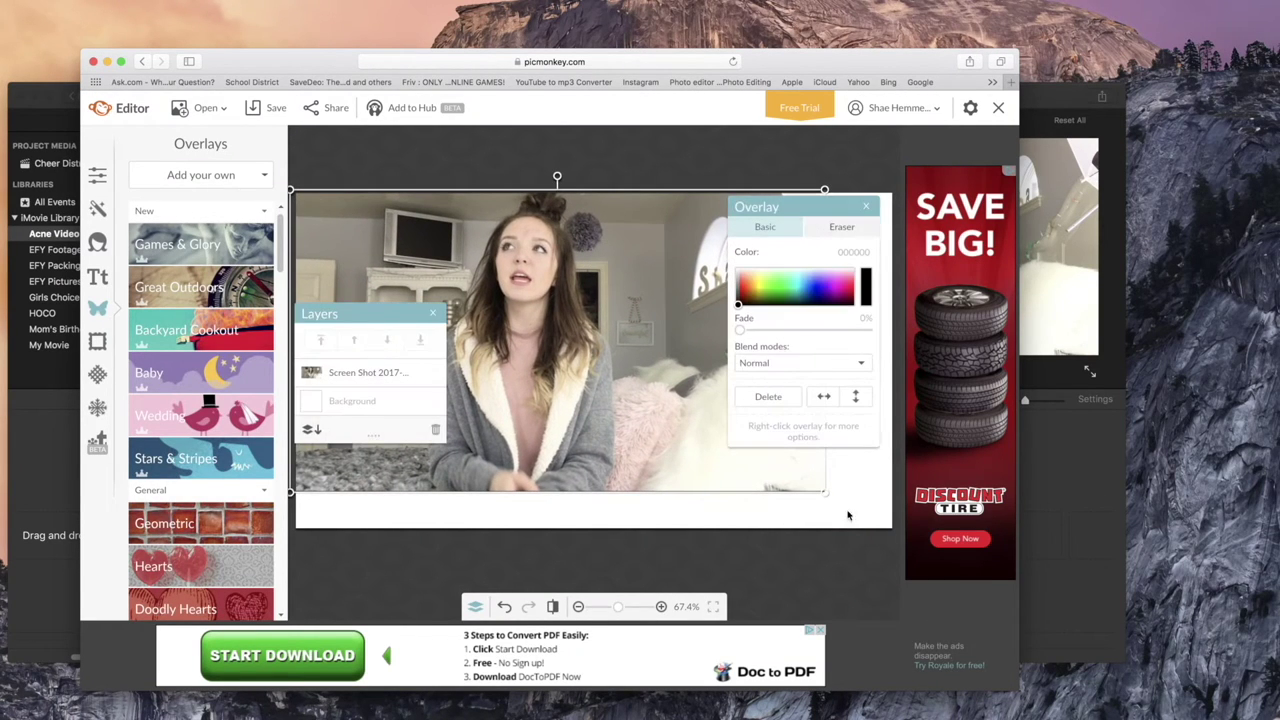
drag(820, 490, 886, 541)
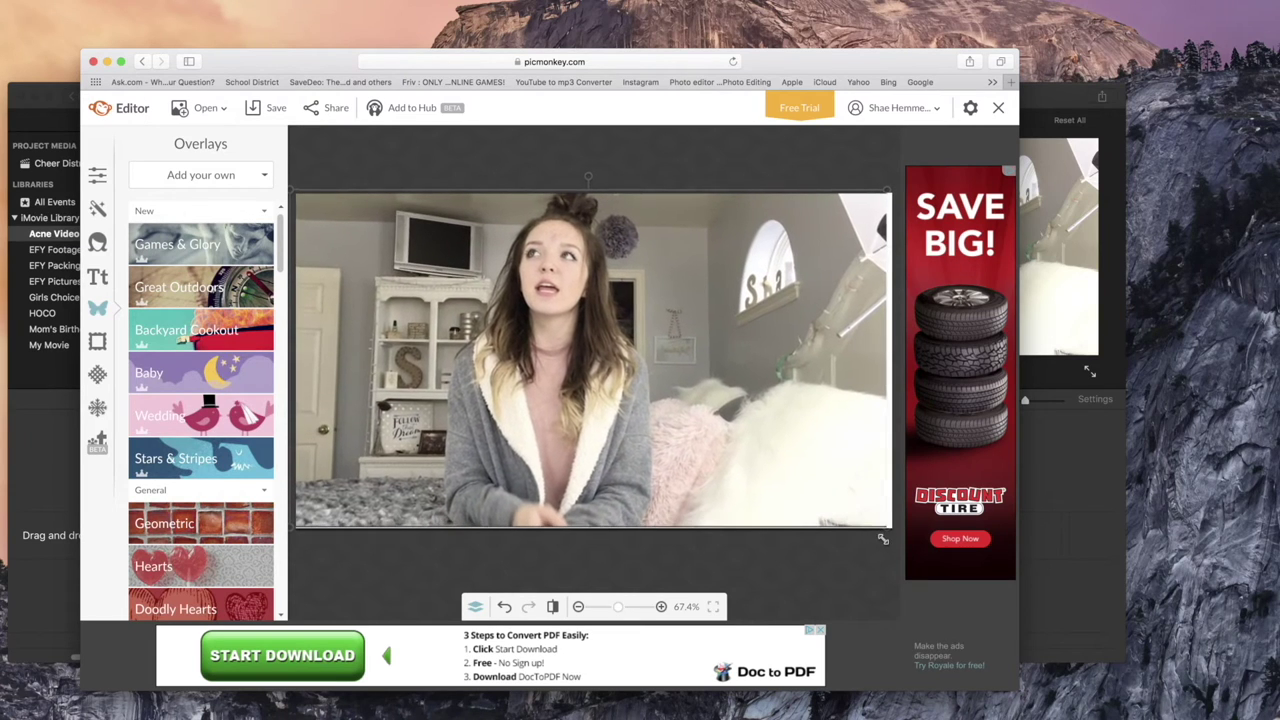
drag(886, 543, 886, 541)
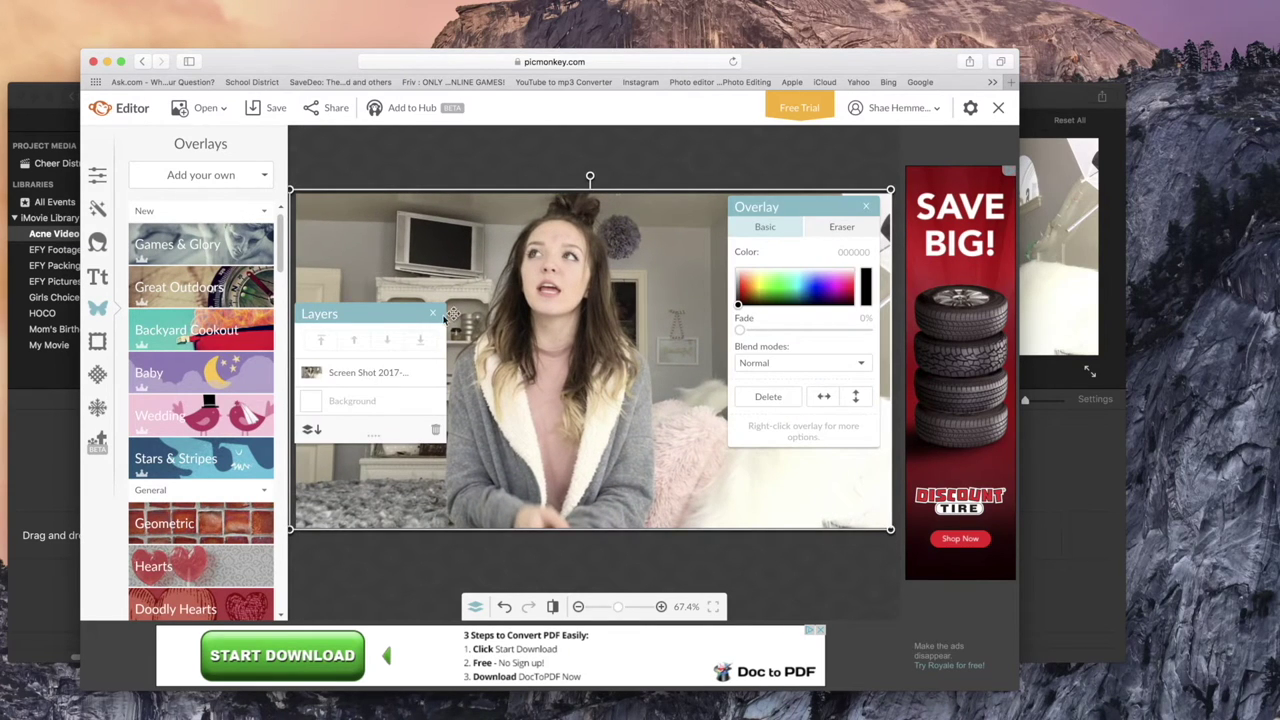
click(310, 430)
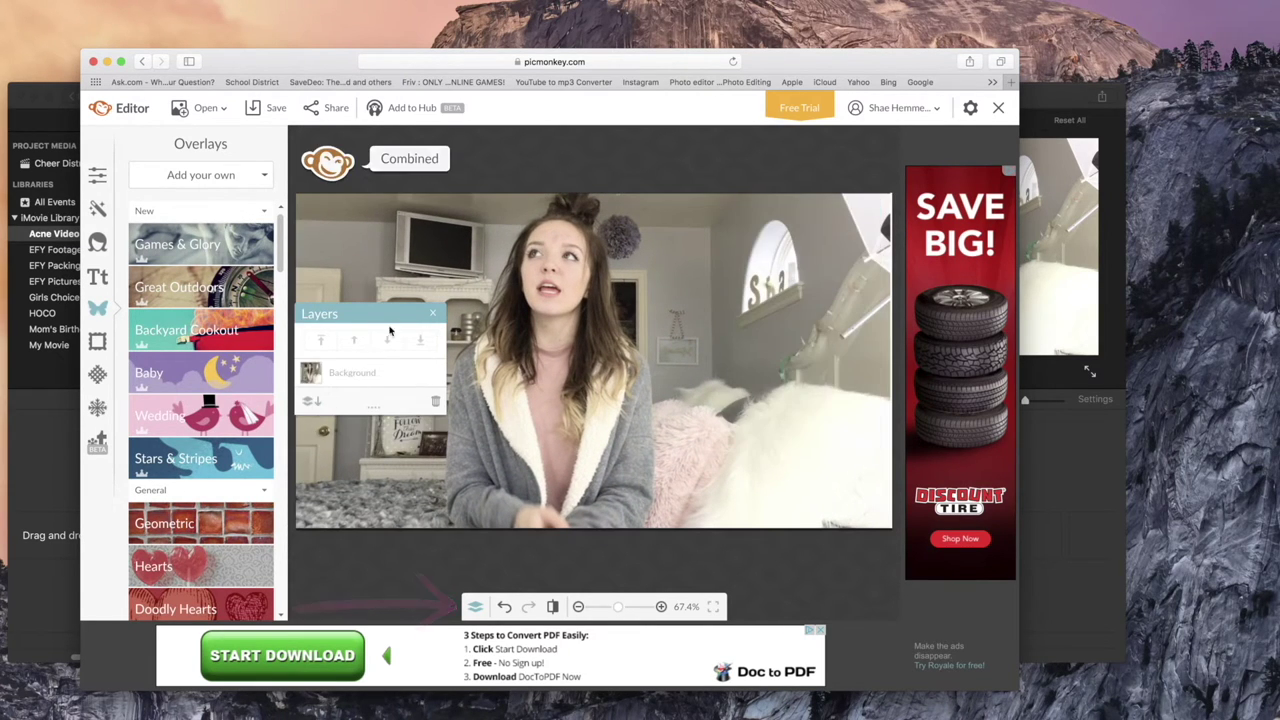
Step: Add a Geometric circle overlay coloured bright green and move it beside her head
click(433, 316)
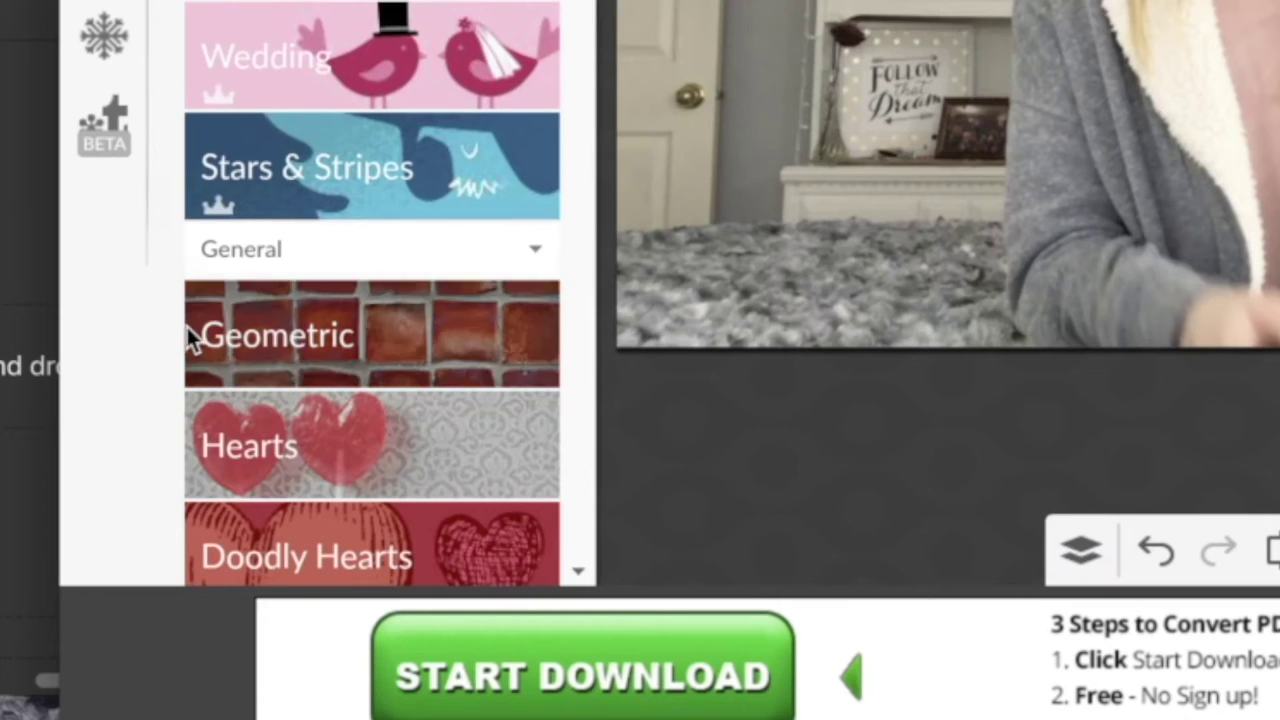
click(132, 525)
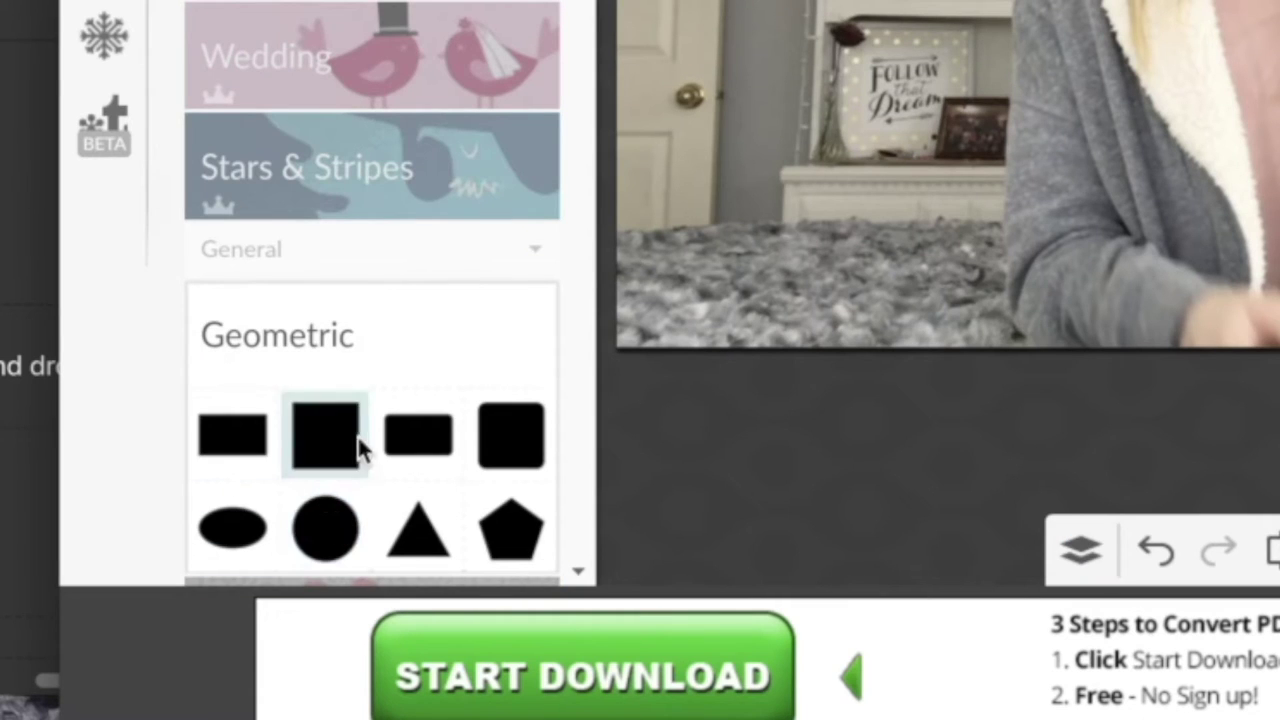
drag(340, 527, 602, 298)
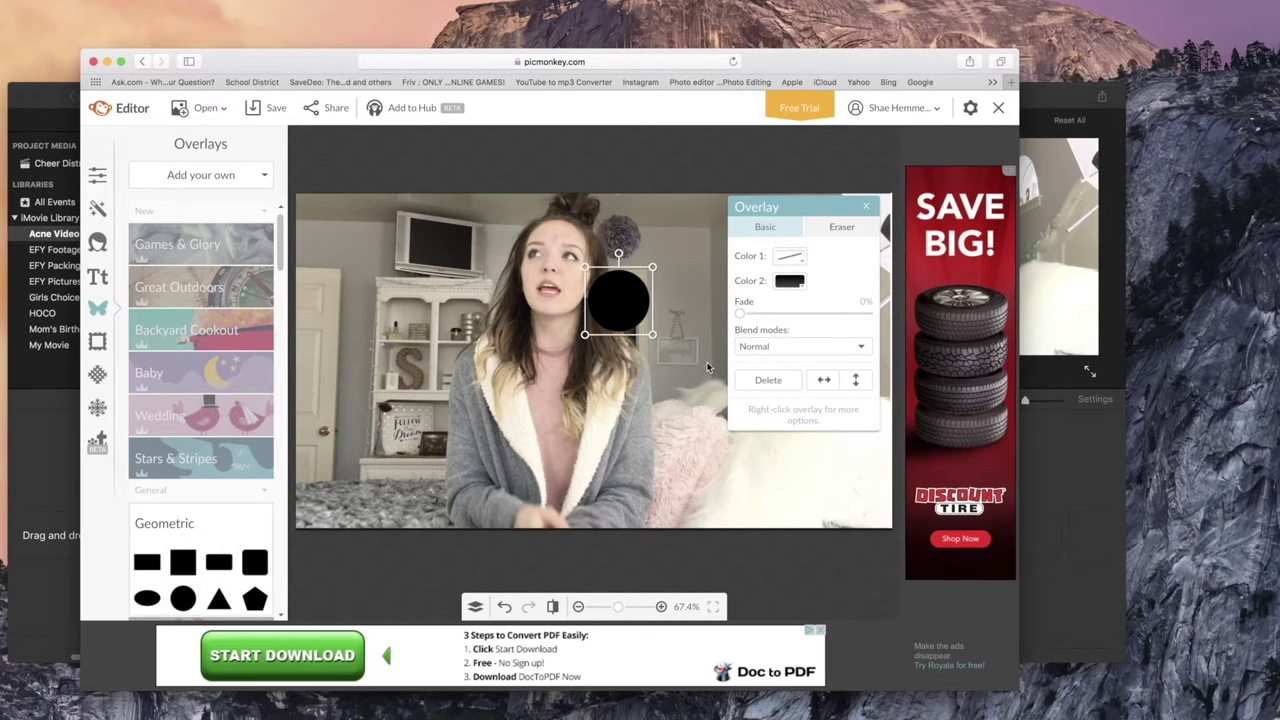
click(789, 281)
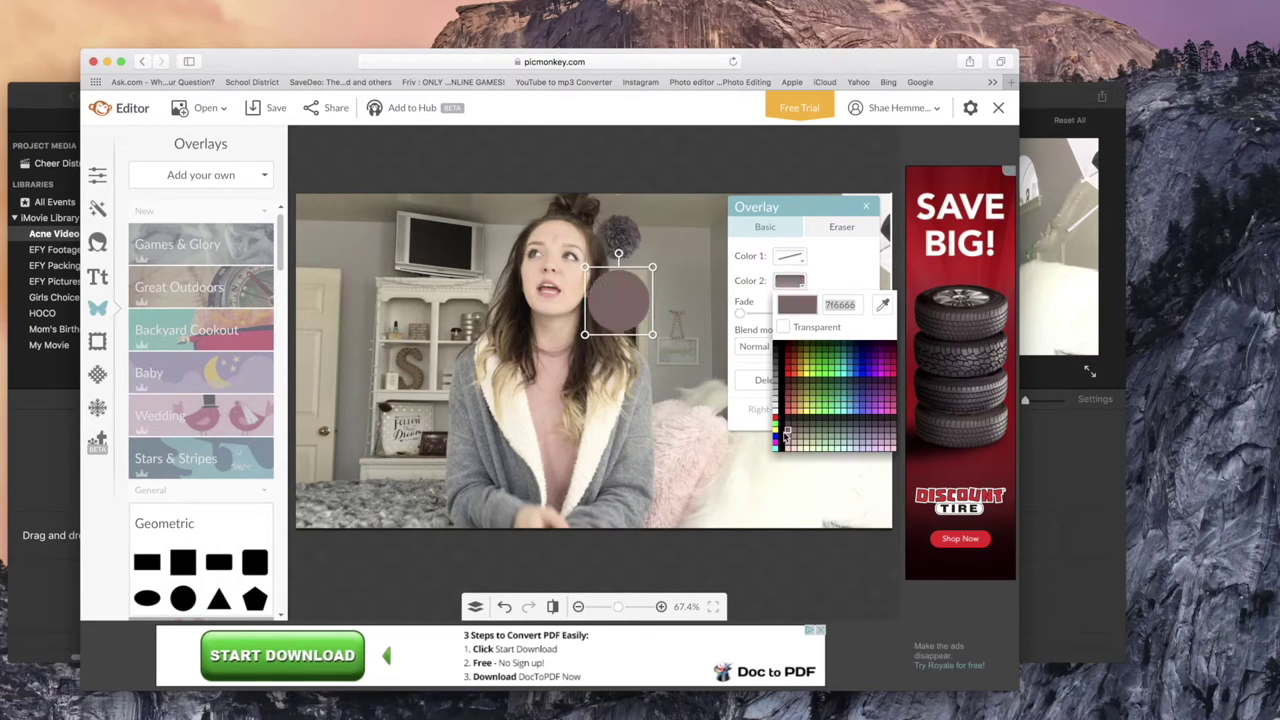
click(820, 390)
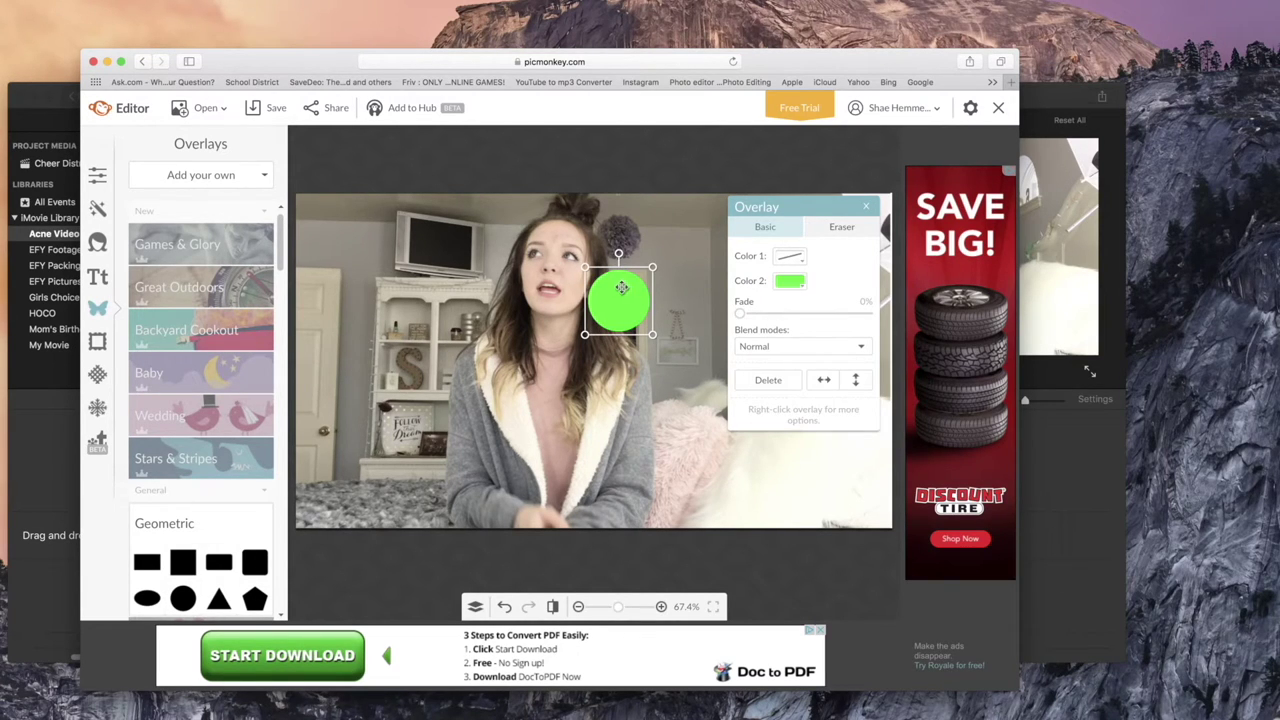
drag(621, 288, 533, 235)
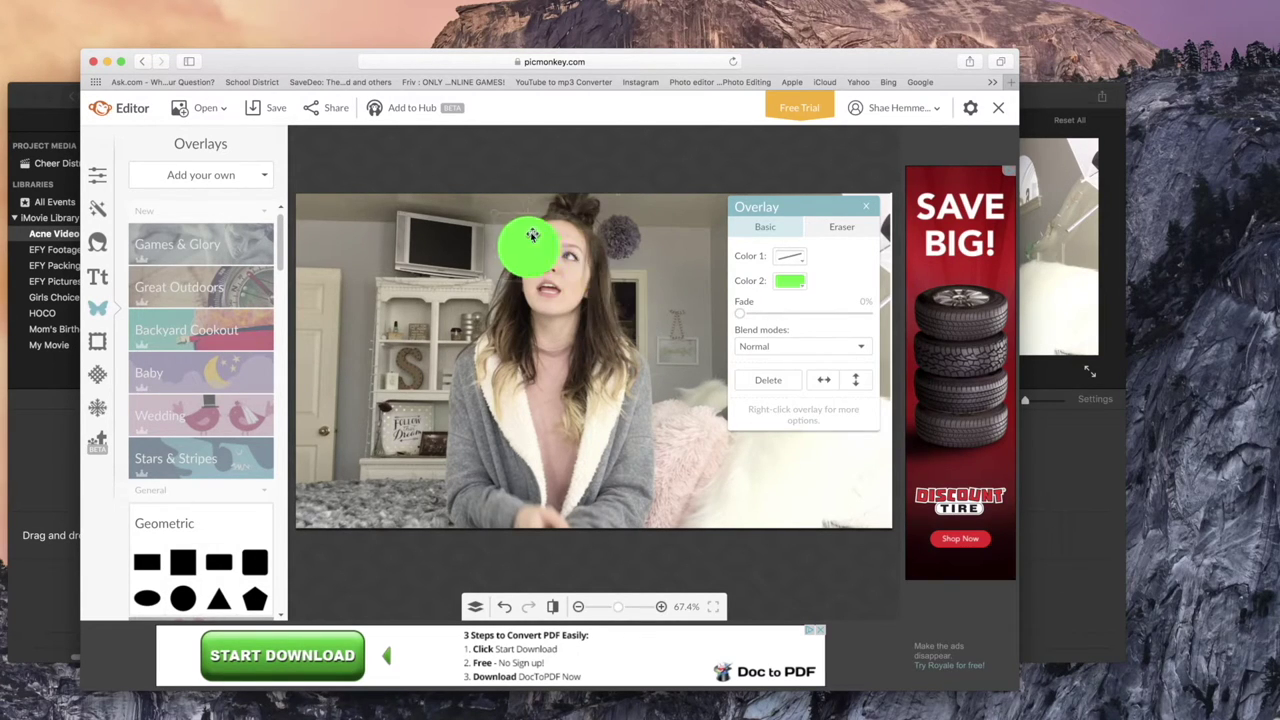
Step: Turn the circle into a green outline with transparent fill, enlarged and centred around her face
click(789, 258)
click(820, 350)
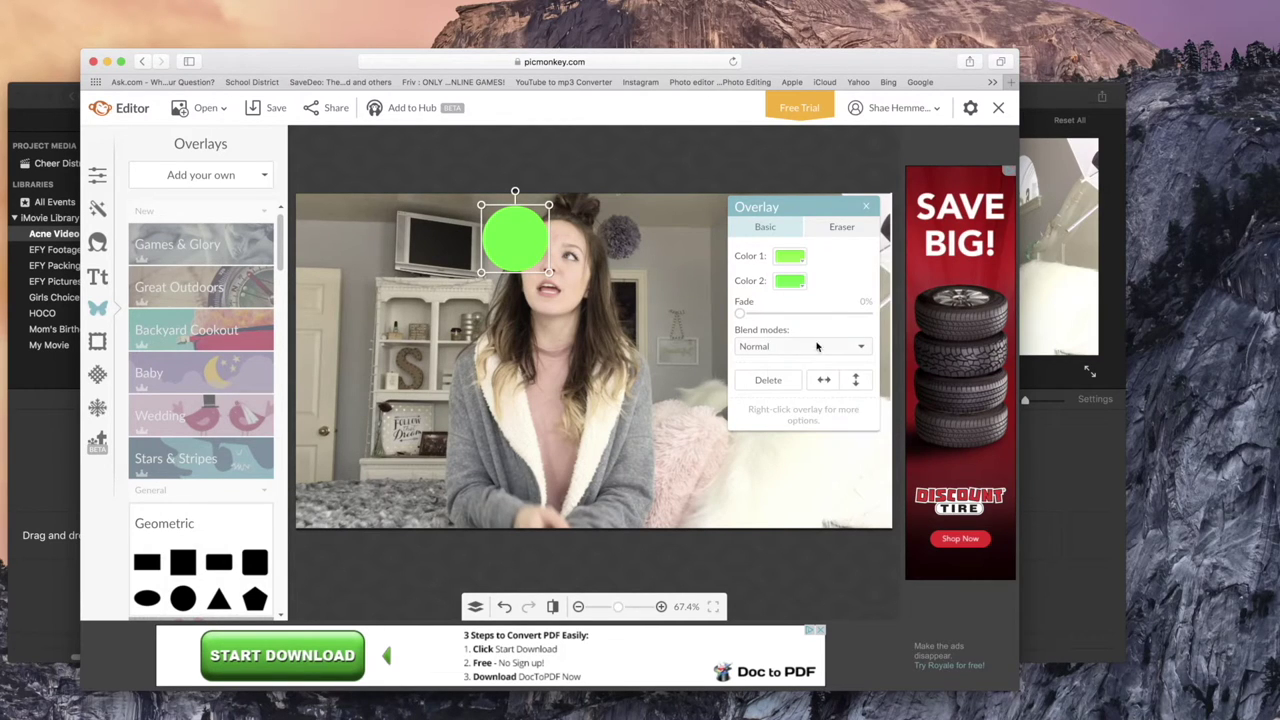
click(799, 285)
click(782, 328)
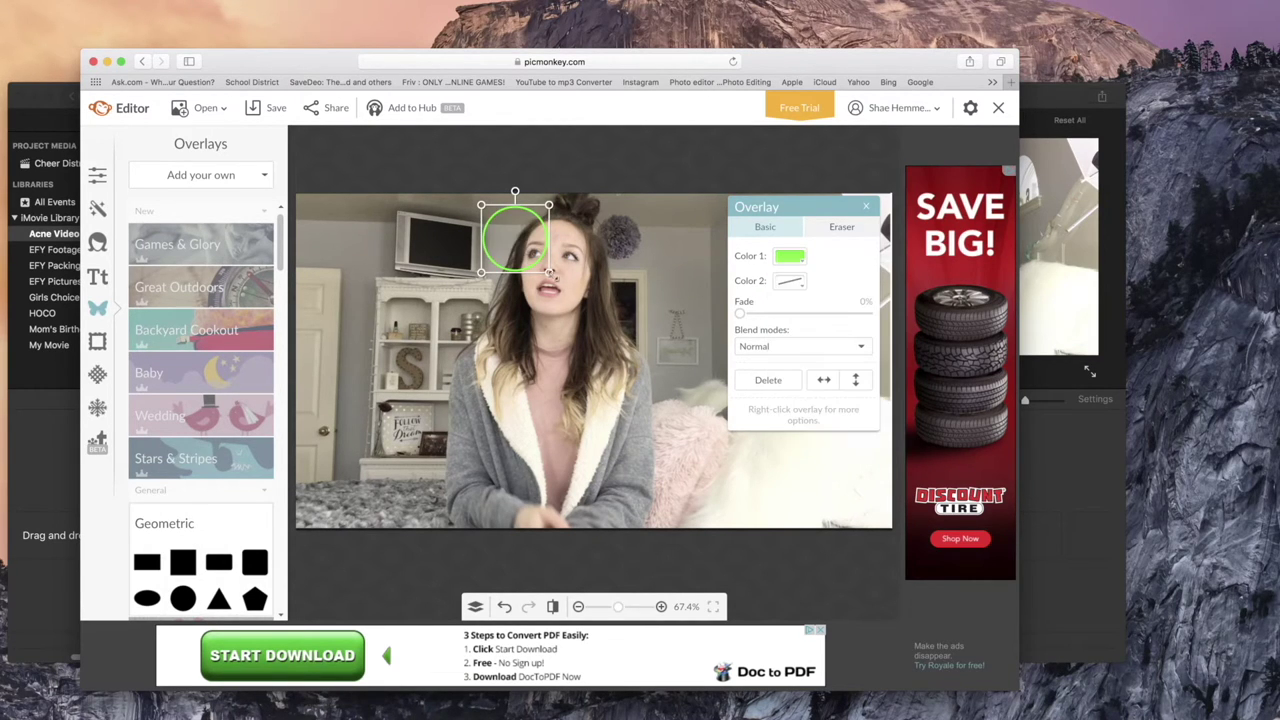
drag(551, 274, 689, 412)
drag(633, 368, 611, 357)
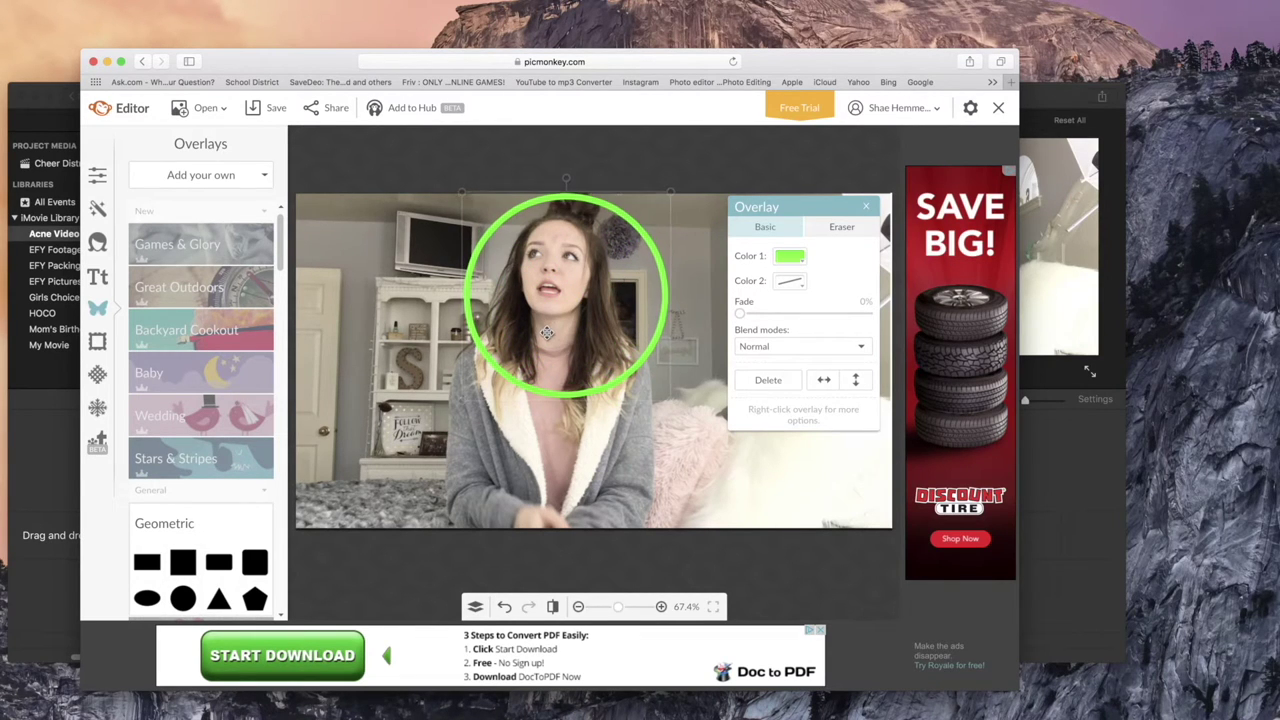
drag(544, 333, 545, 335)
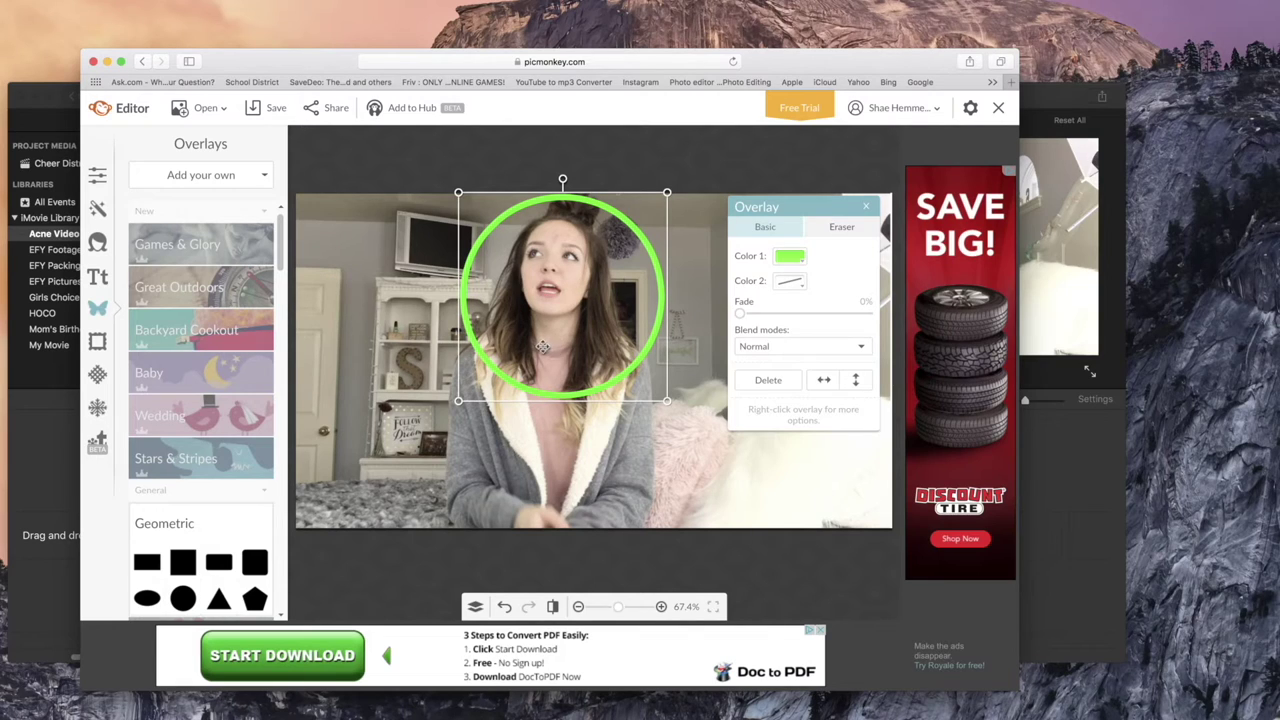
Step: Add a bright green rectangle and stretch it over the photo's right side at full height
click(142, 568)
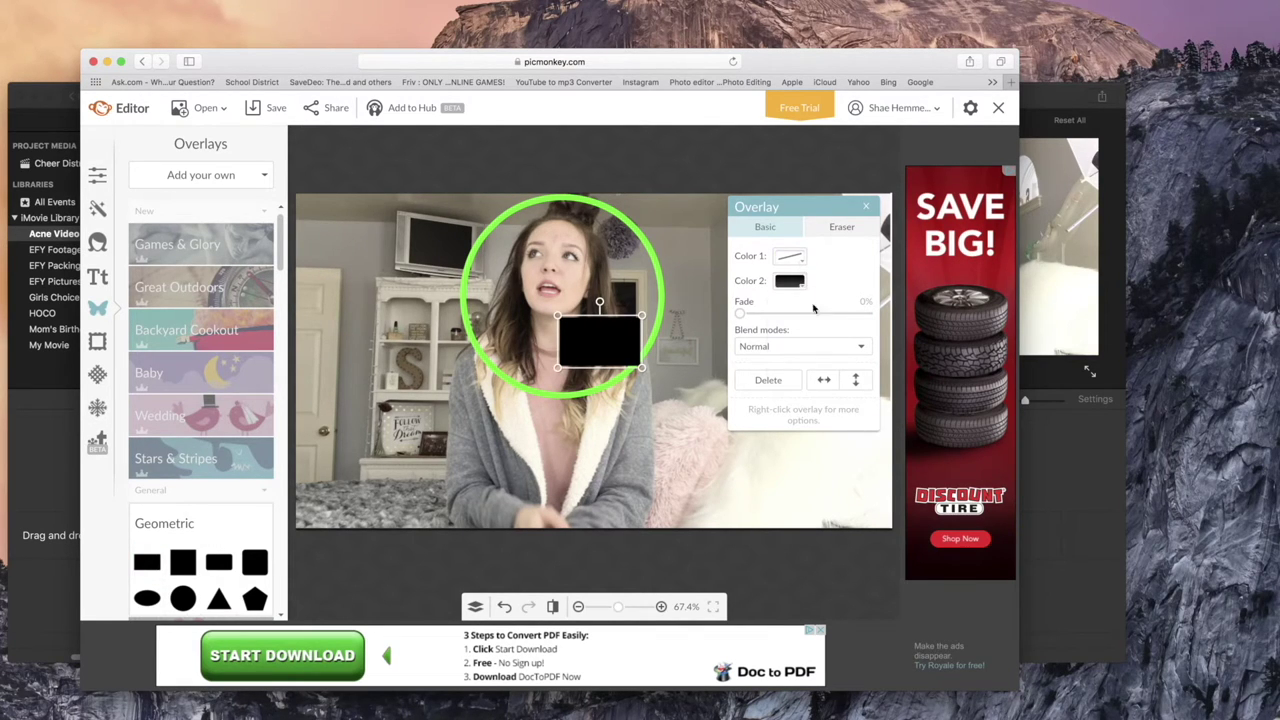
click(789, 281)
click(826, 376)
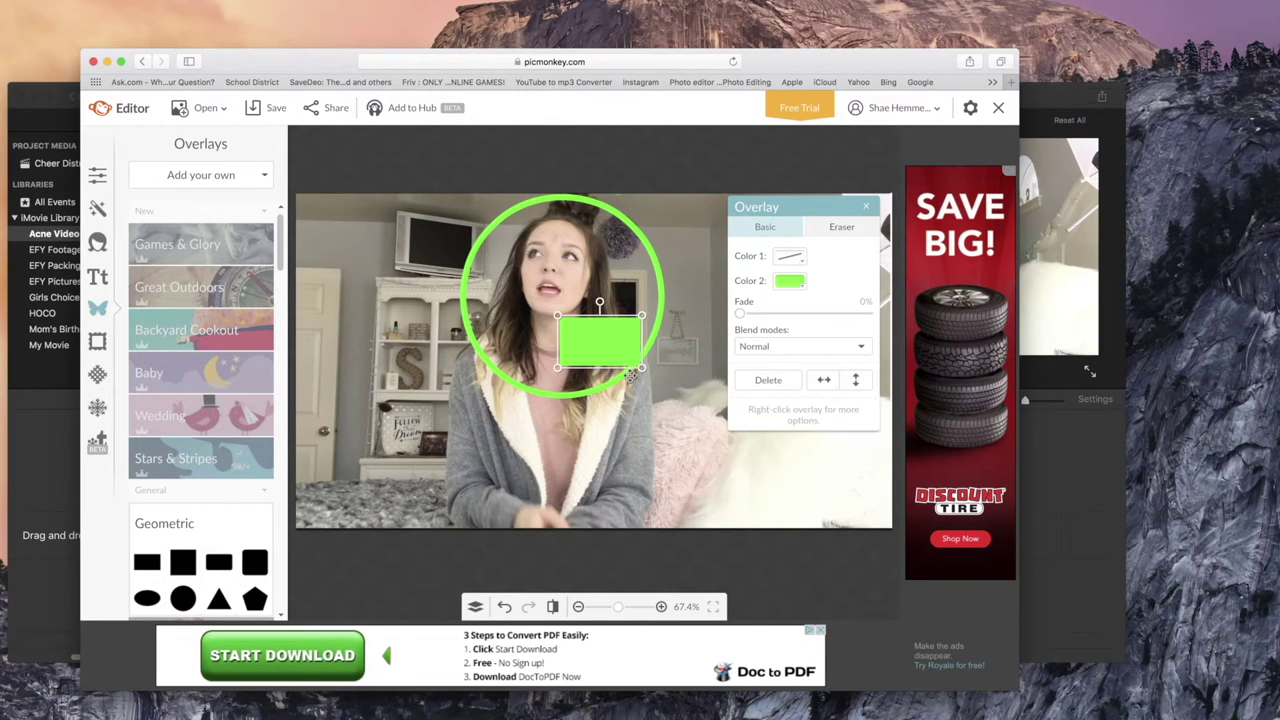
mouse_move(615, 342)
mouse_down()
mouse_move(711, 334)
mouse_move(733, 560)
mouse_up()
drag(677, 305, 677, 153)
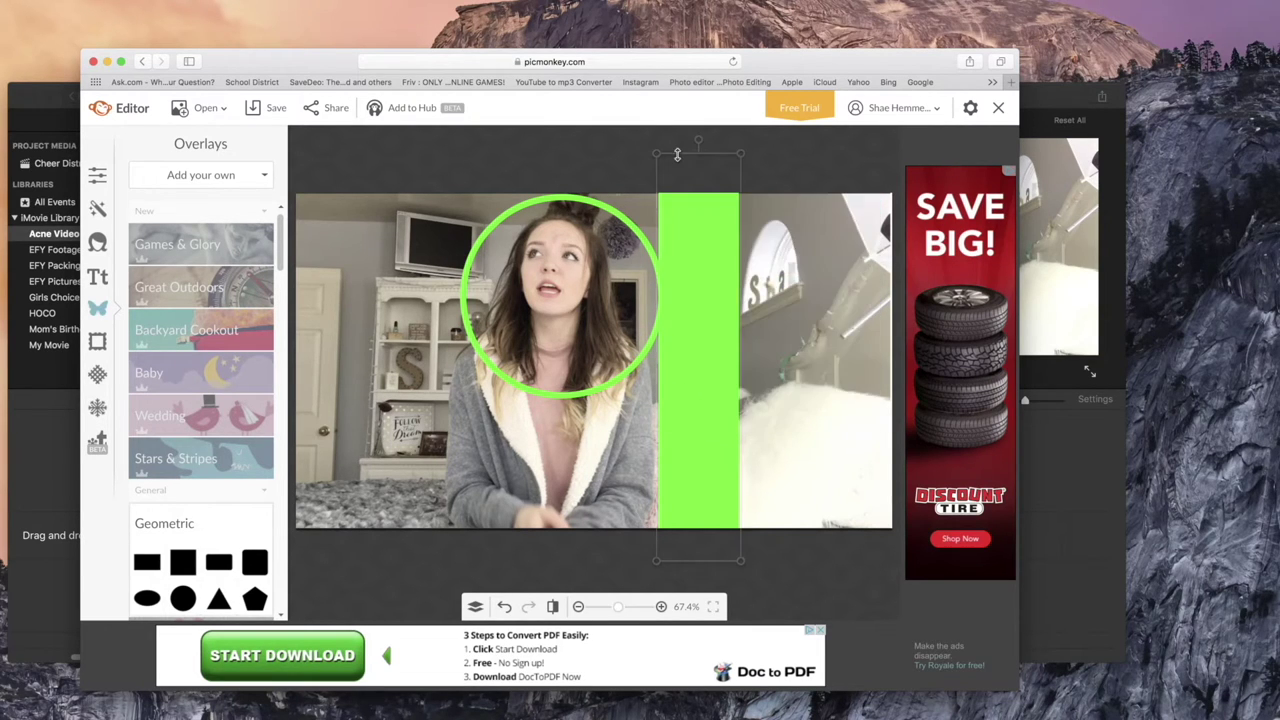
drag(737, 458, 890, 458)
Step: Duplicate the green rectangle and resize the copy to cover the left side
right_click(660, 410)
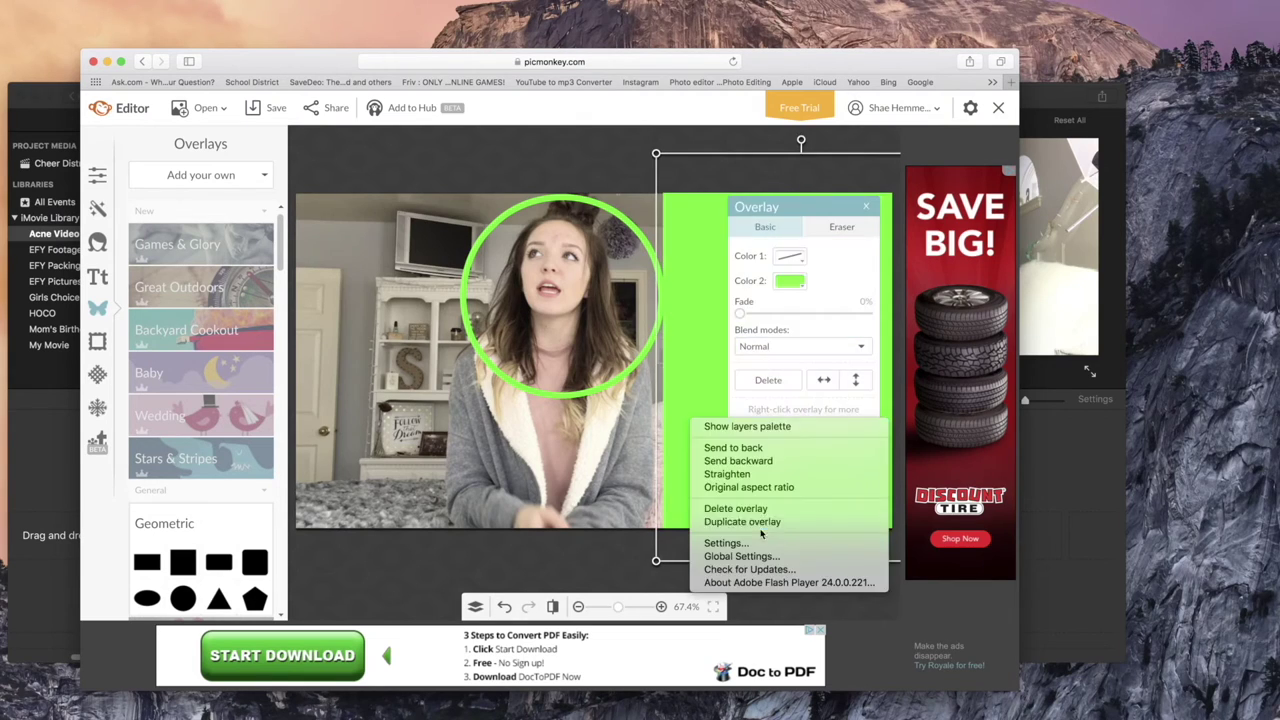
click(720, 523)
drag(720, 483, 338, 483)
drag(432, 145, 432, 394)
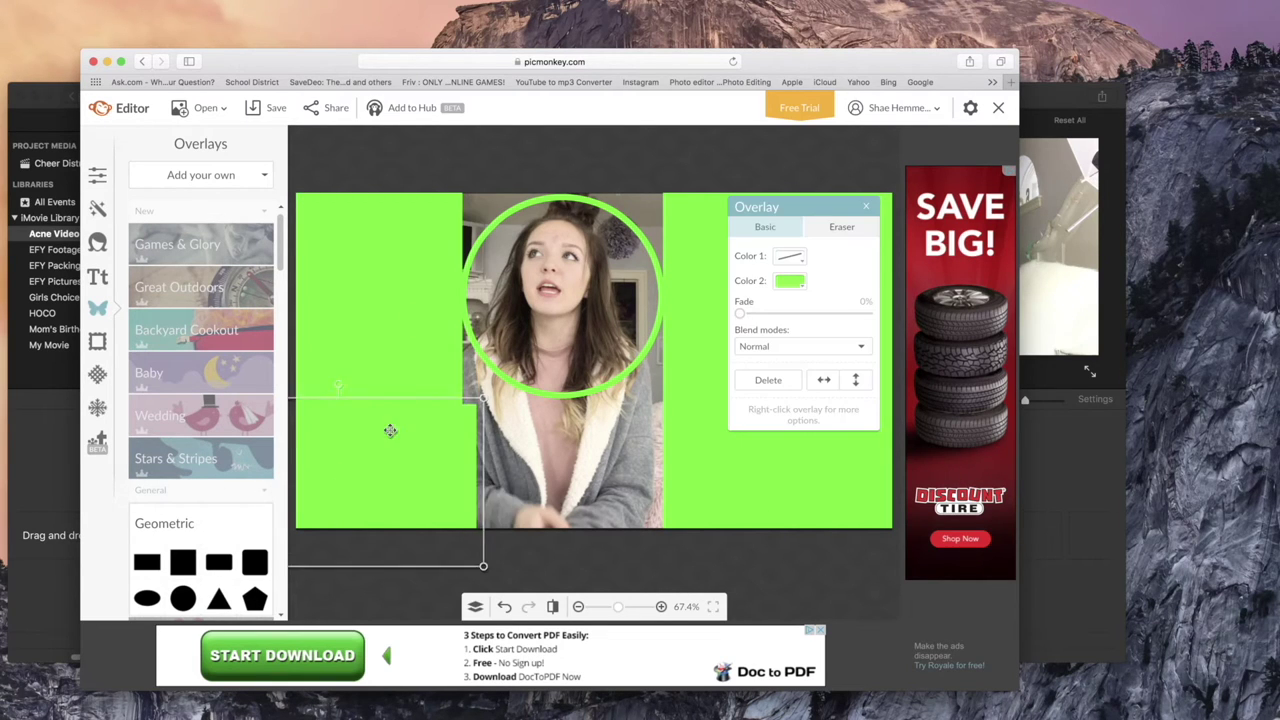
drag(391, 431, 609, 426)
Step: Rotate a green piece to fill a corner gap beside the circle
right_click(610, 427)
click(662, 529)
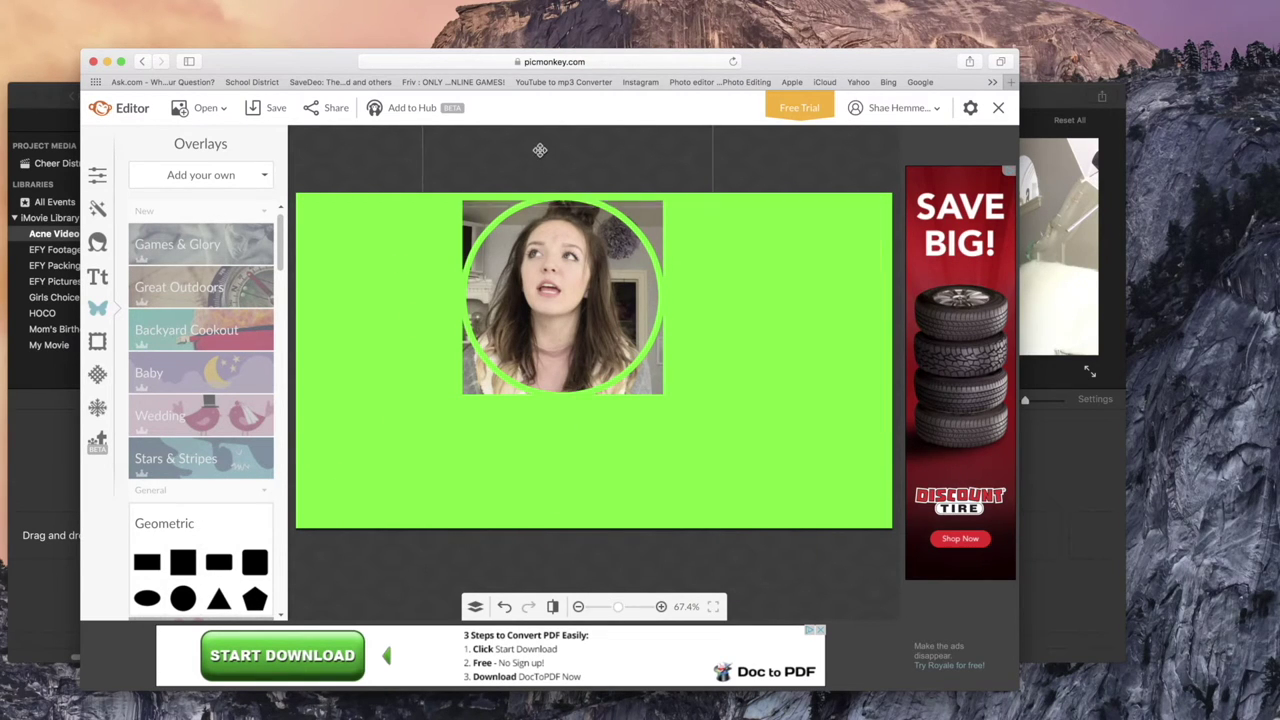
click(789, 281)
click(826, 378)
mouse_move(603, 312)
mouse_down()
mouse_move(657, 323)
mouse_move(640, 388)
mouse_up()
click(640, 388)
Step: Duplicate the corner piece and rotate the copy into another uncovered corner
right_click(679, 316)
click(786, 466)
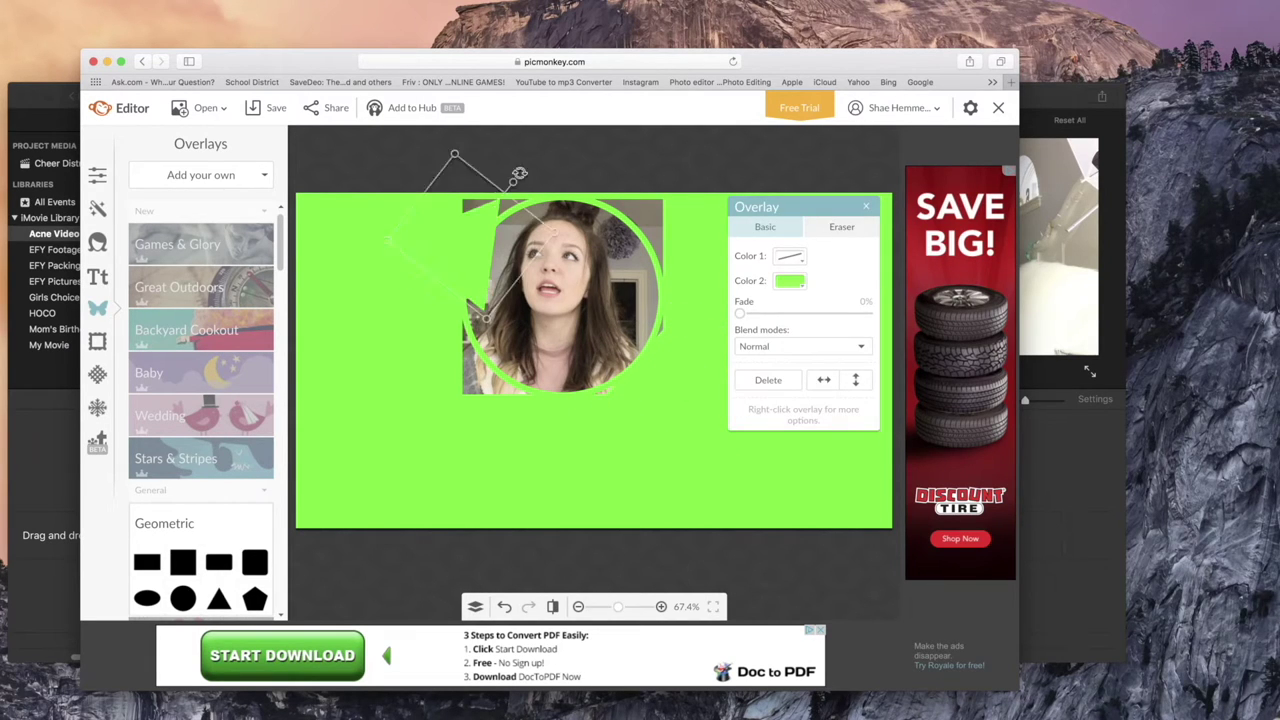
drag(500, 245, 463, 262)
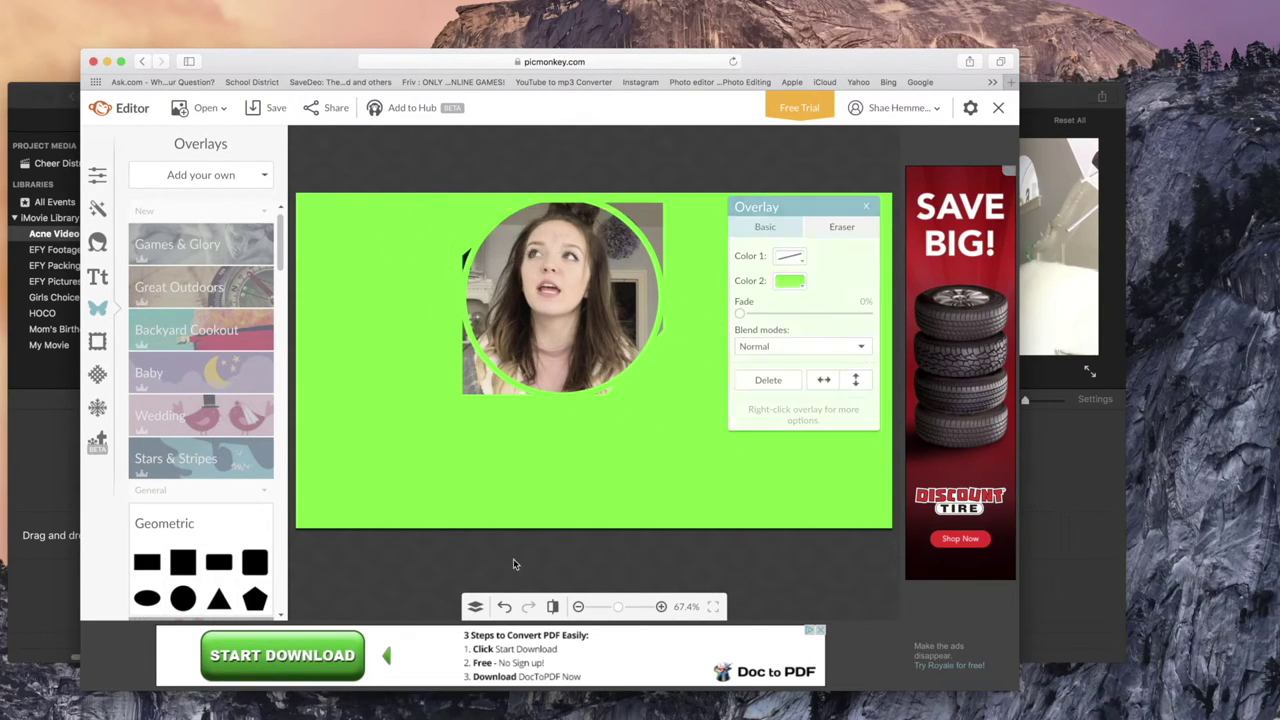
drag(600, 215, 467, 192)
drag(566, 187, 655, 215)
drag(689, 135, 700, 150)
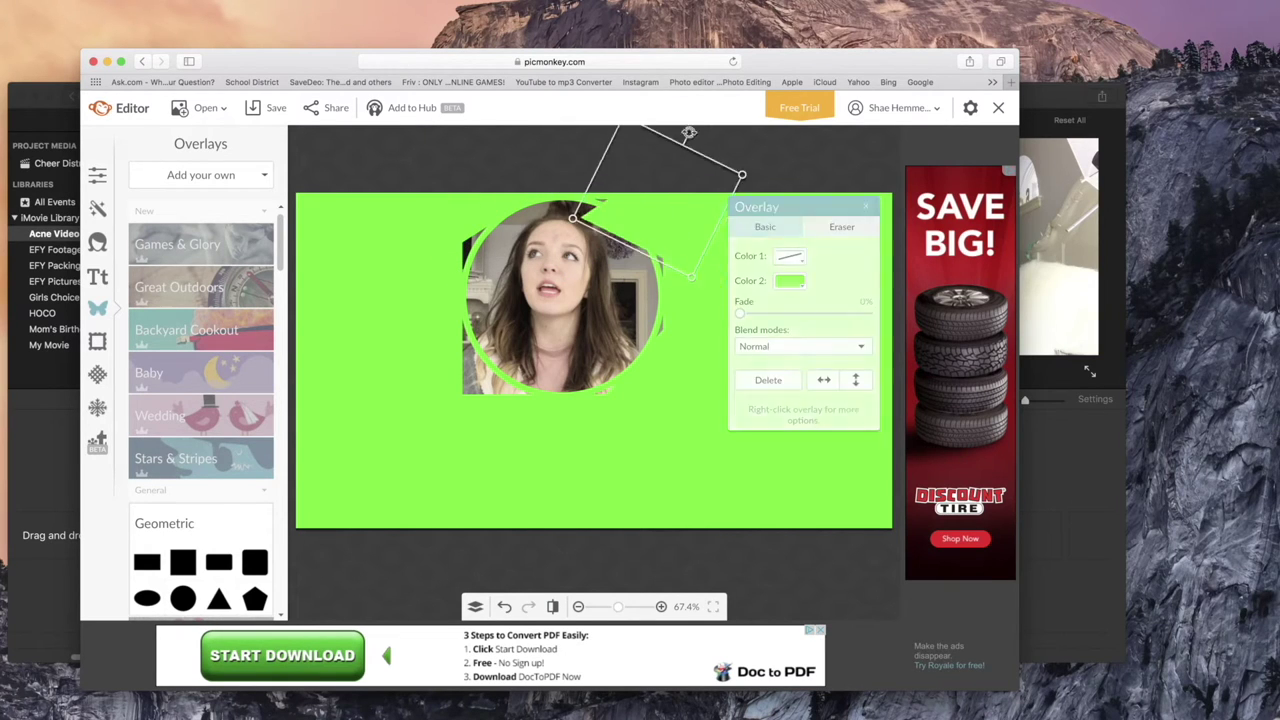
Step: Place another green piece over the photo's upper-left corner
right_click(657, 206)
click(714, 306)
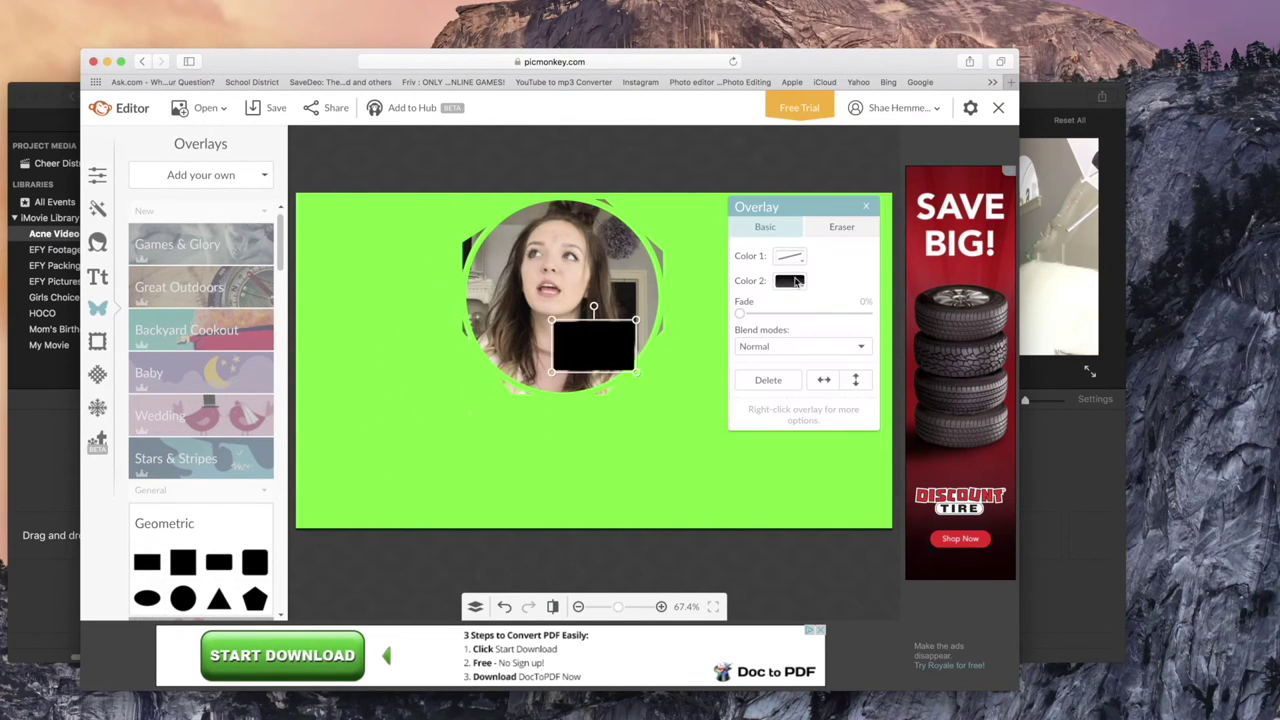
drag(592, 346, 404, 285)
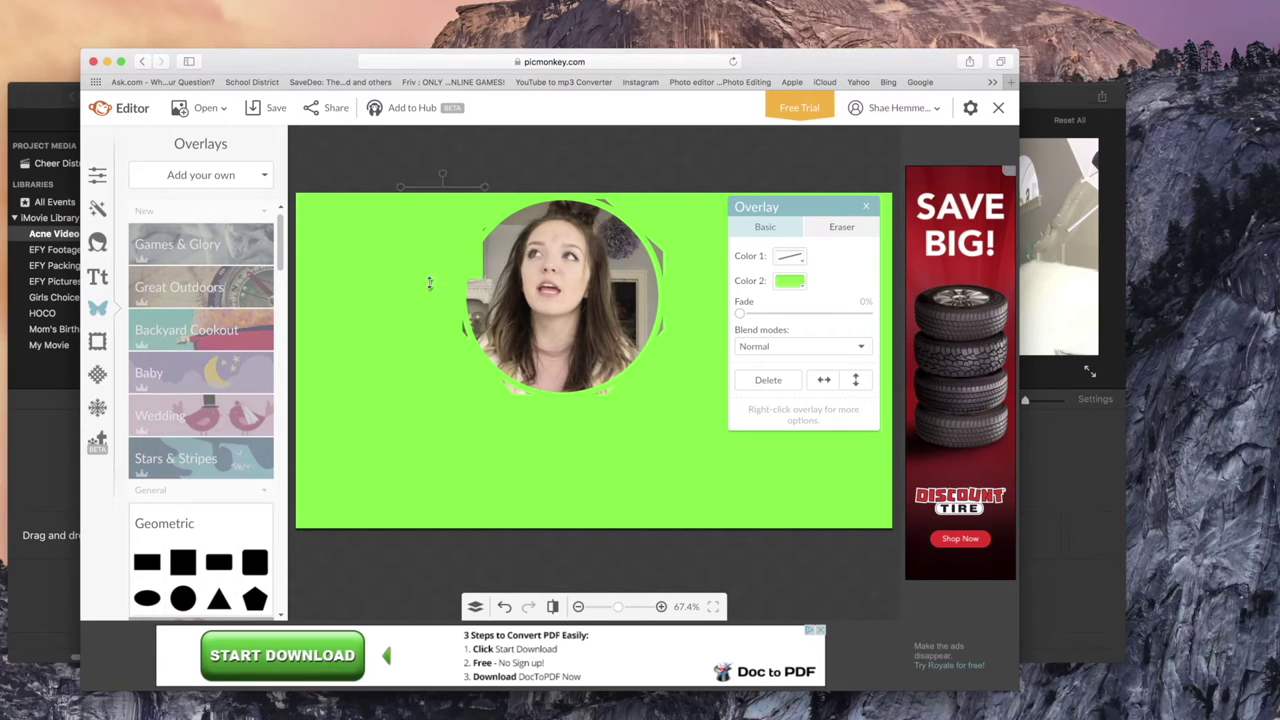
right_click(466, 245)
click(414, 246)
click(720, 297)
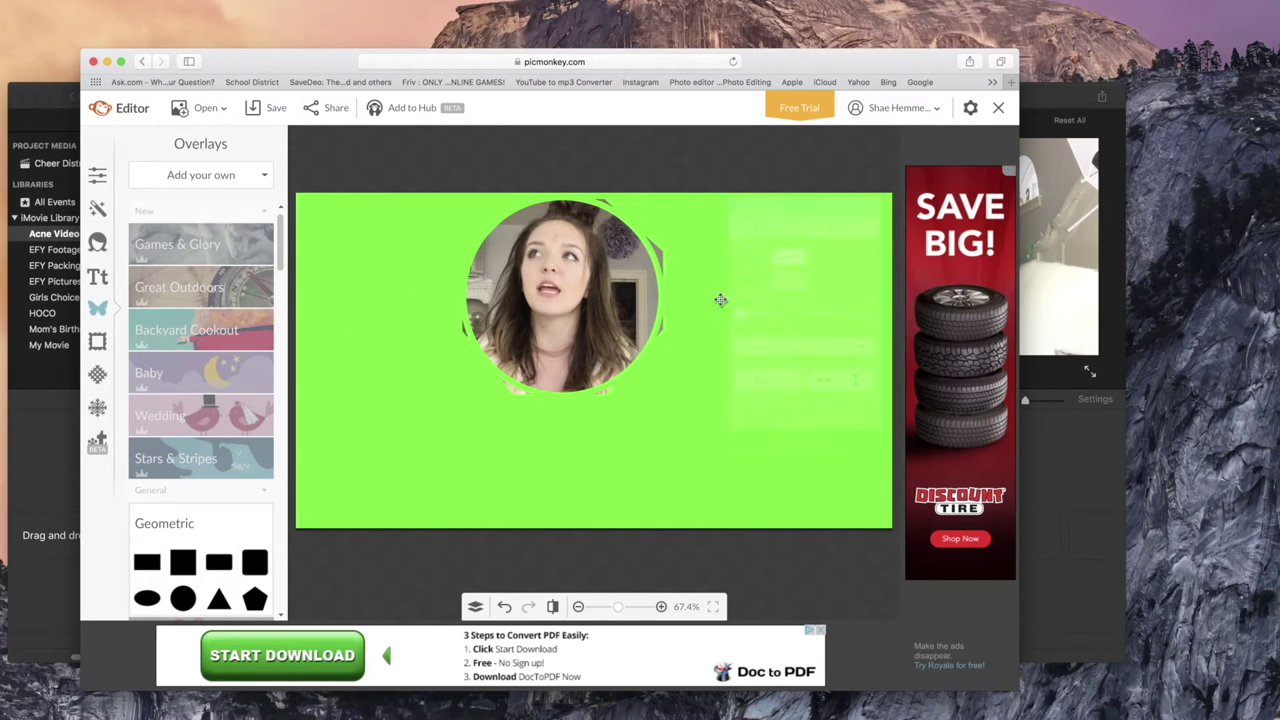
Step: Adjust the remaining green pieces to close the gaps along the circle's right and lower edges
click(660, 204)
drag(660, 204, 600, 150)
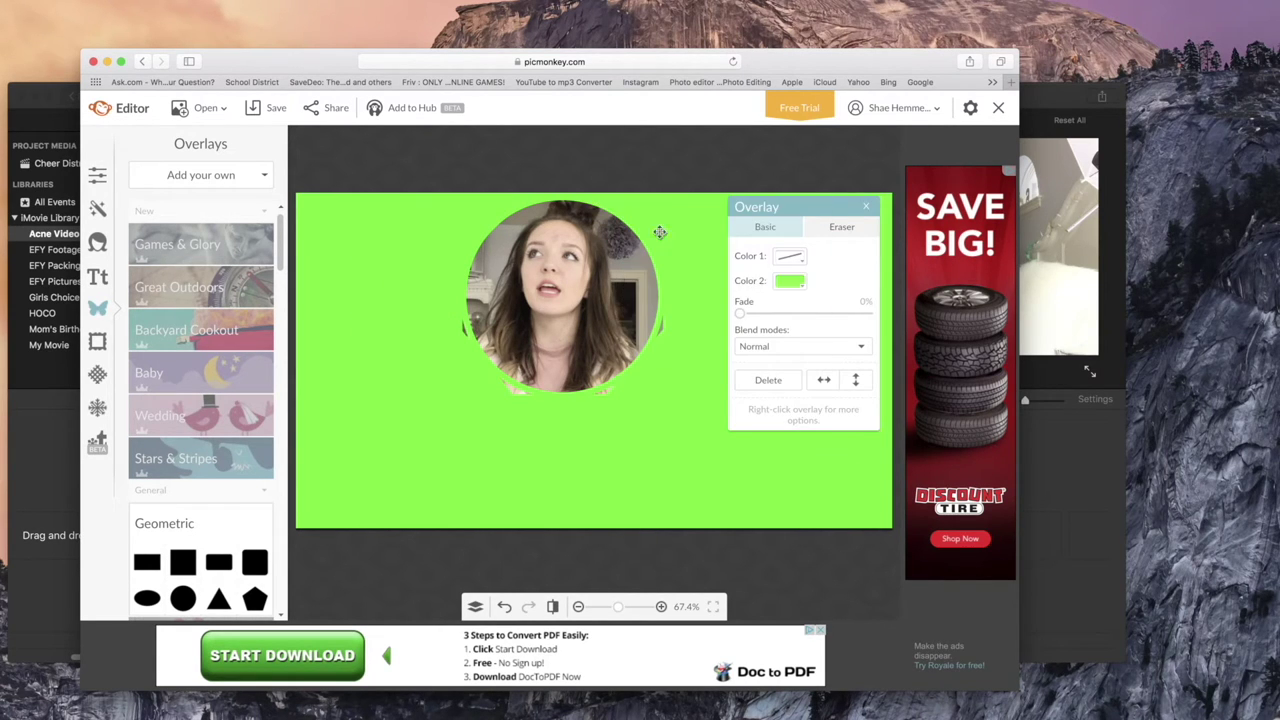
right_click(508, 428)
click(538, 493)
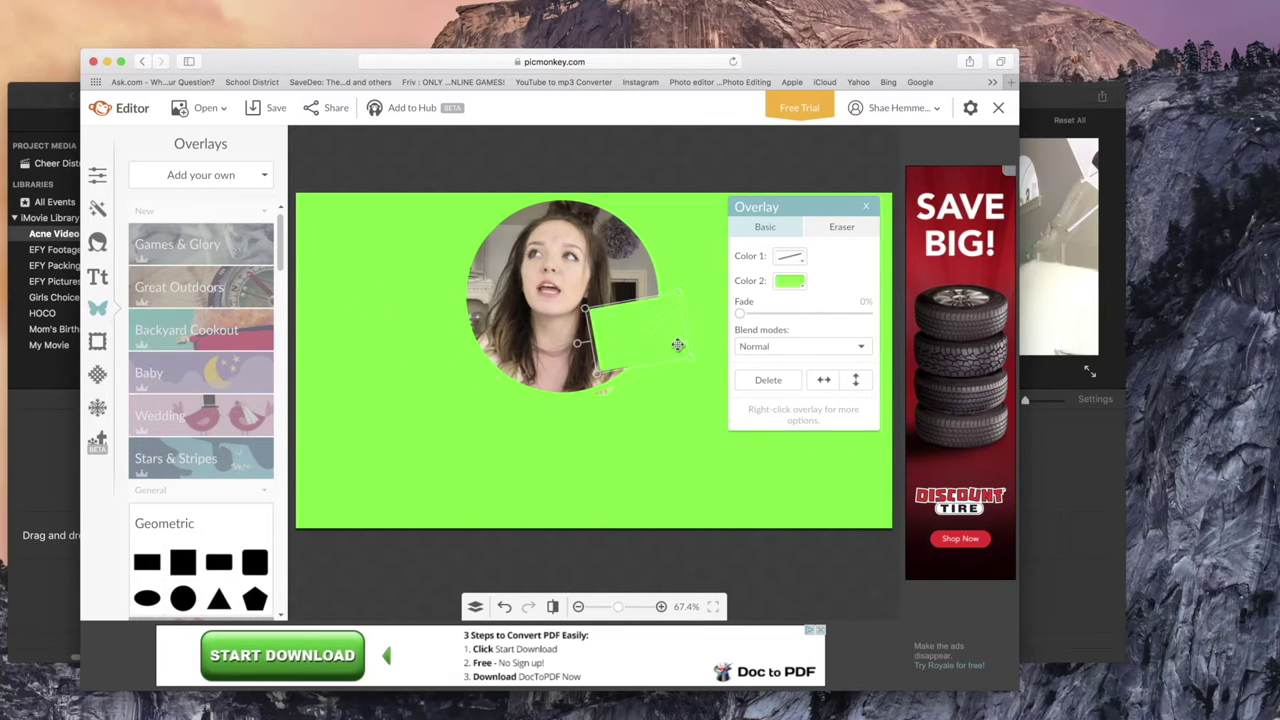
drag(677, 346, 594, 408)
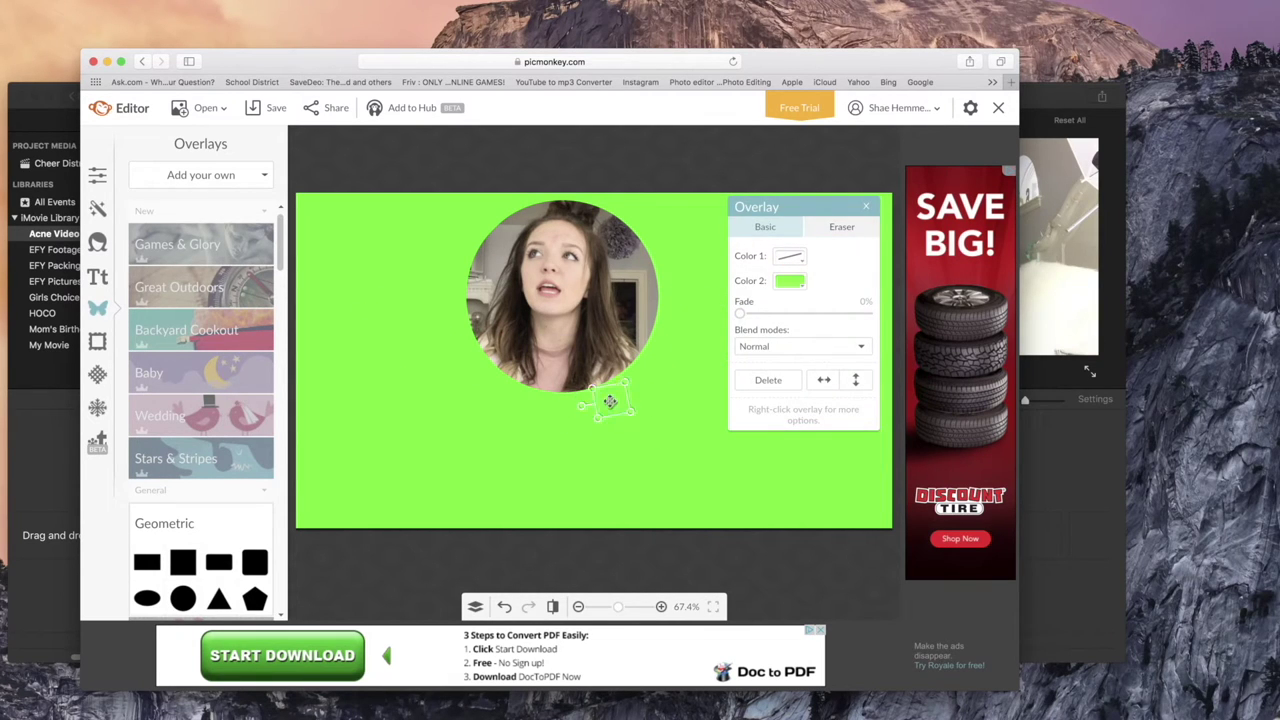
drag(650, 349, 633, 405)
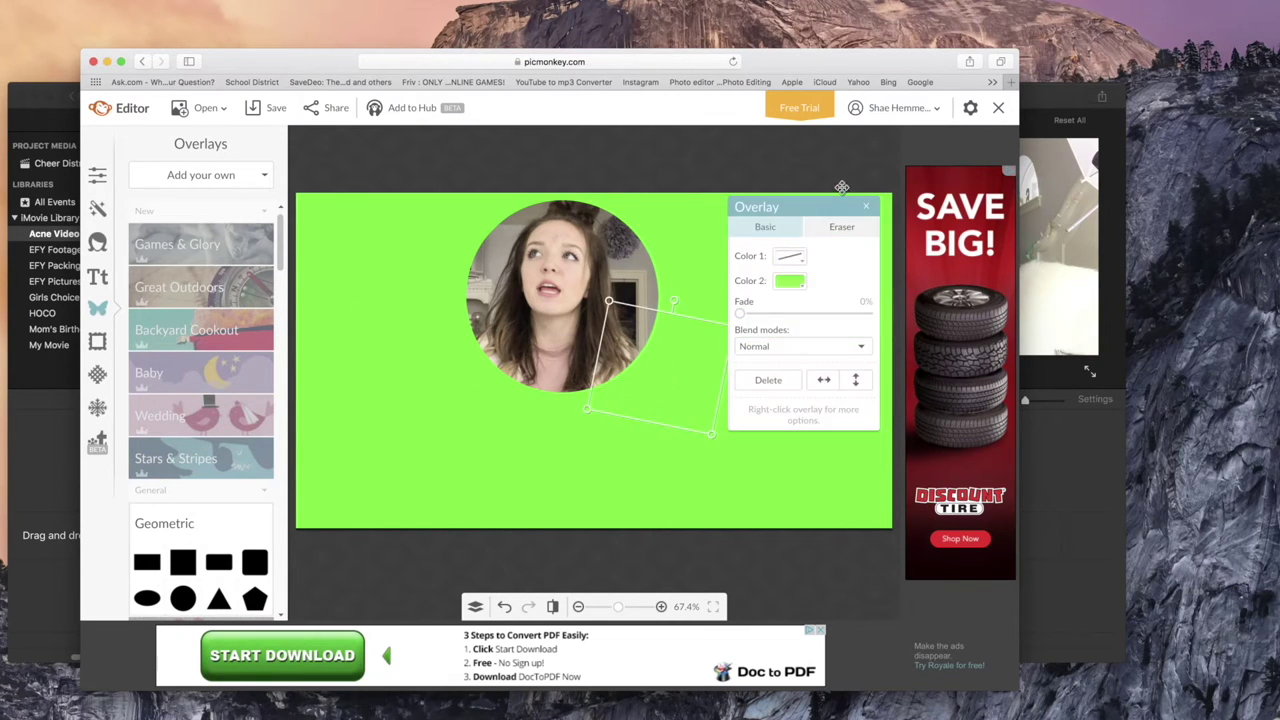
click(867, 207)
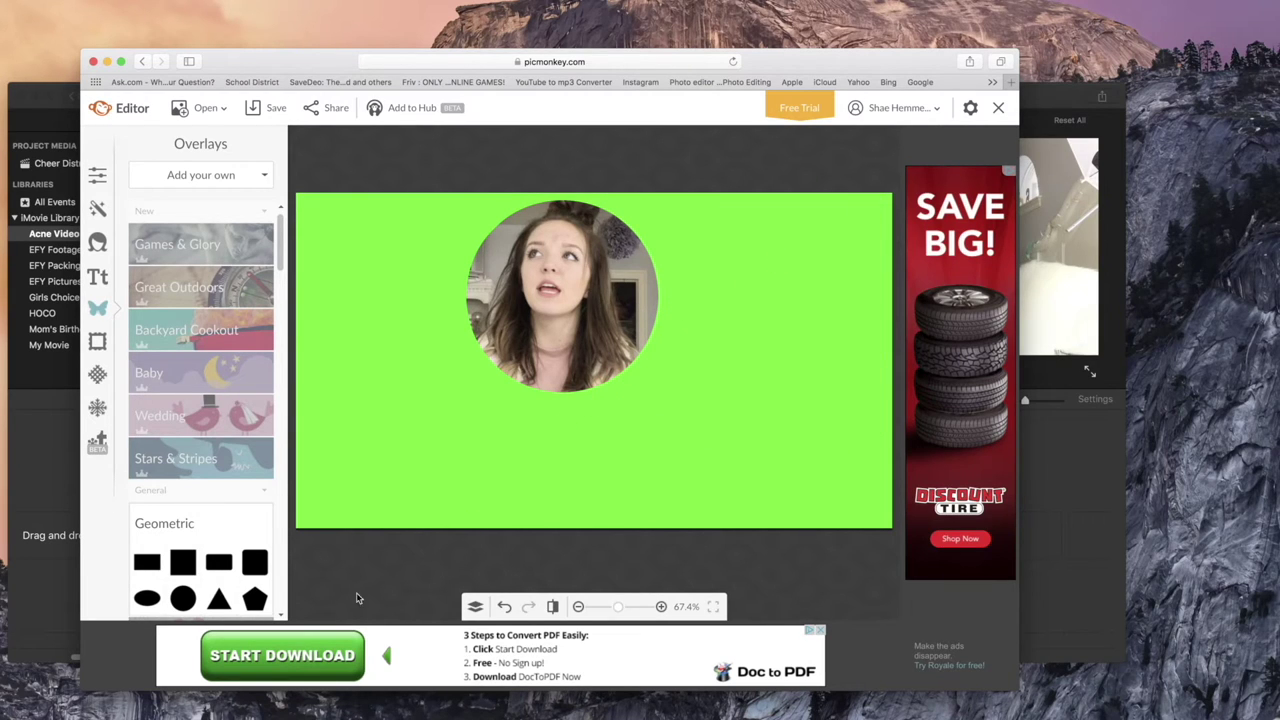
Step: Add a circle with transparent fill and pink outline, aligned over the round photo window
click(185, 597)
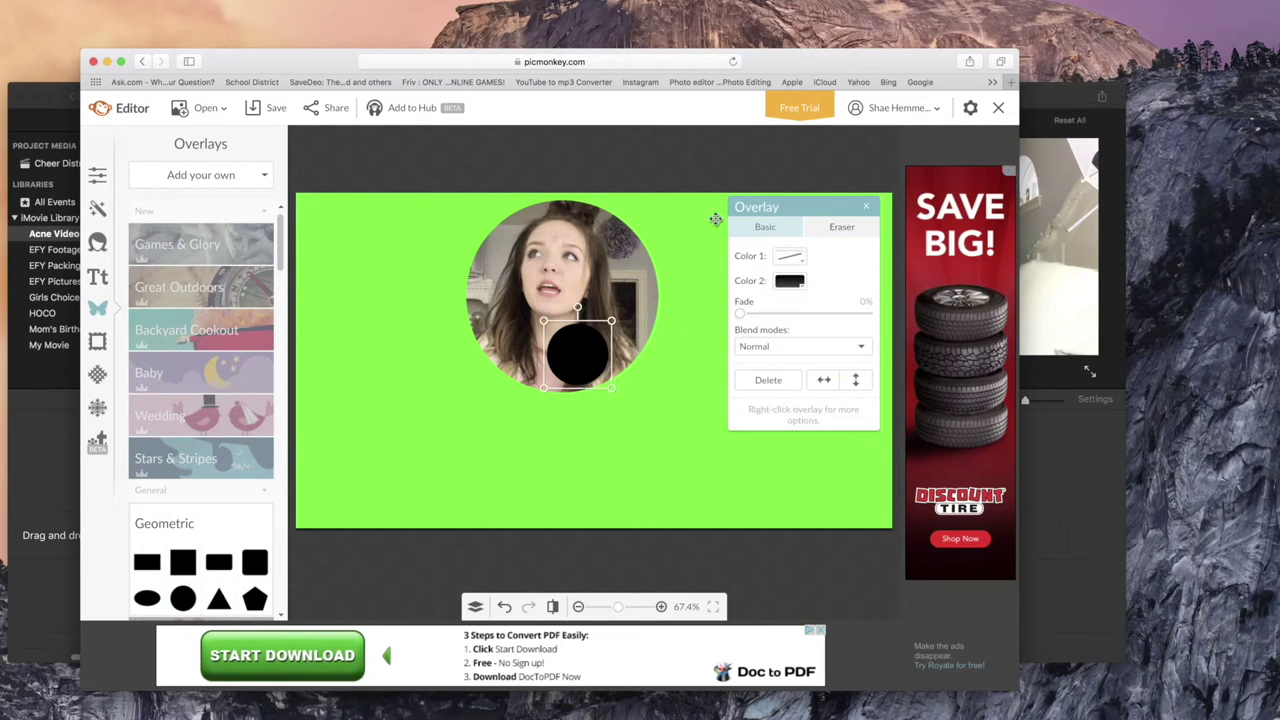
click(784, 281)
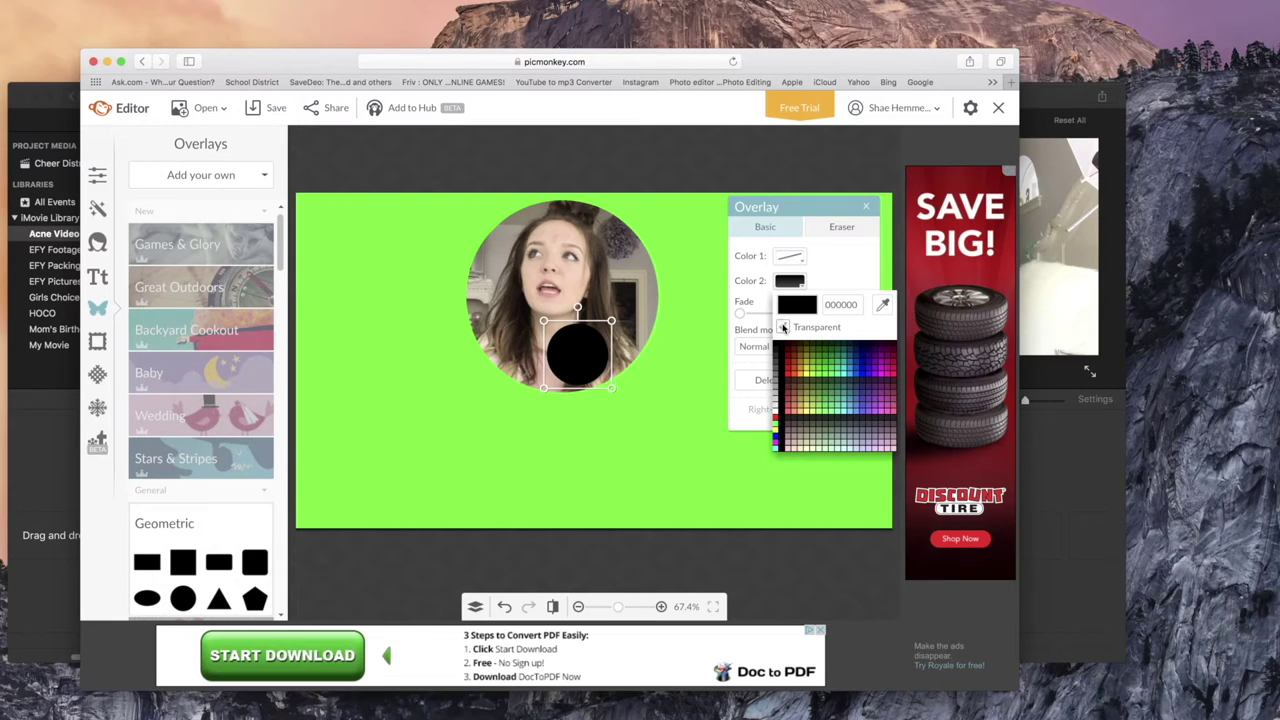
click(783, 327)
click(795, 258)
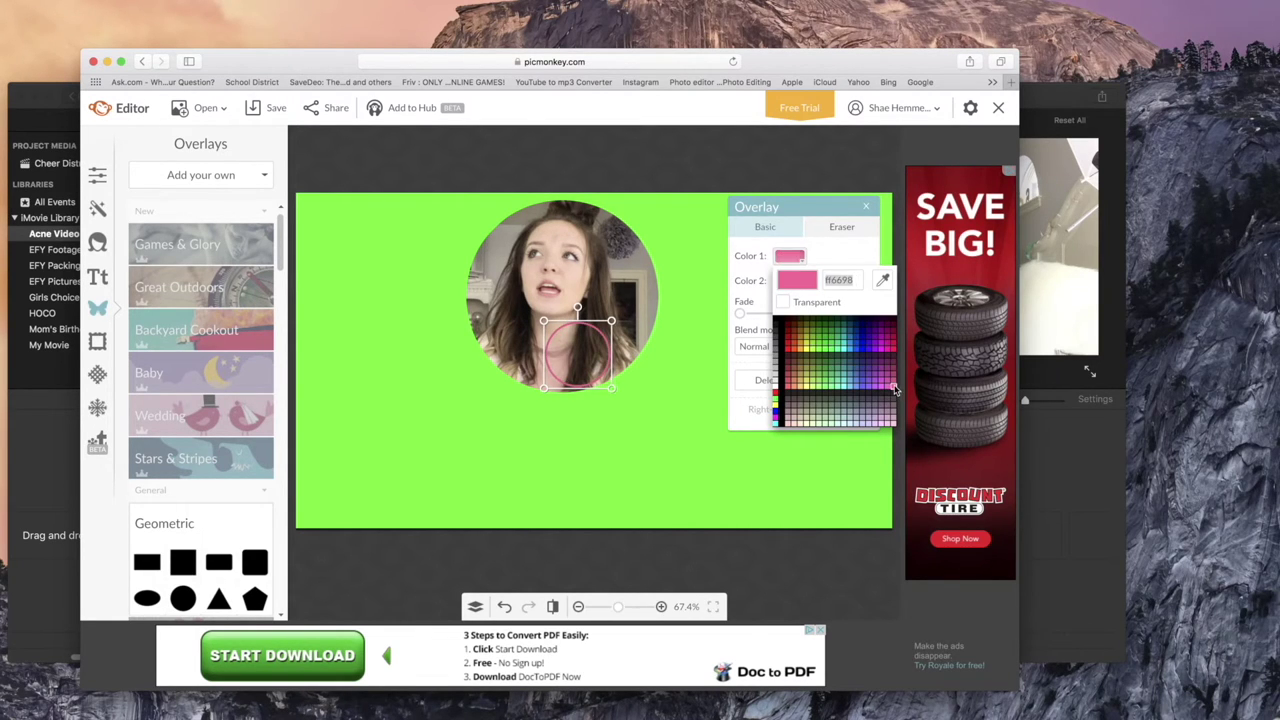
click(894, 389)
mouse_move(579, 369)
mouse_down()
mouse_move(540, 300)
mouse_move(679, 401)
mouse_up()
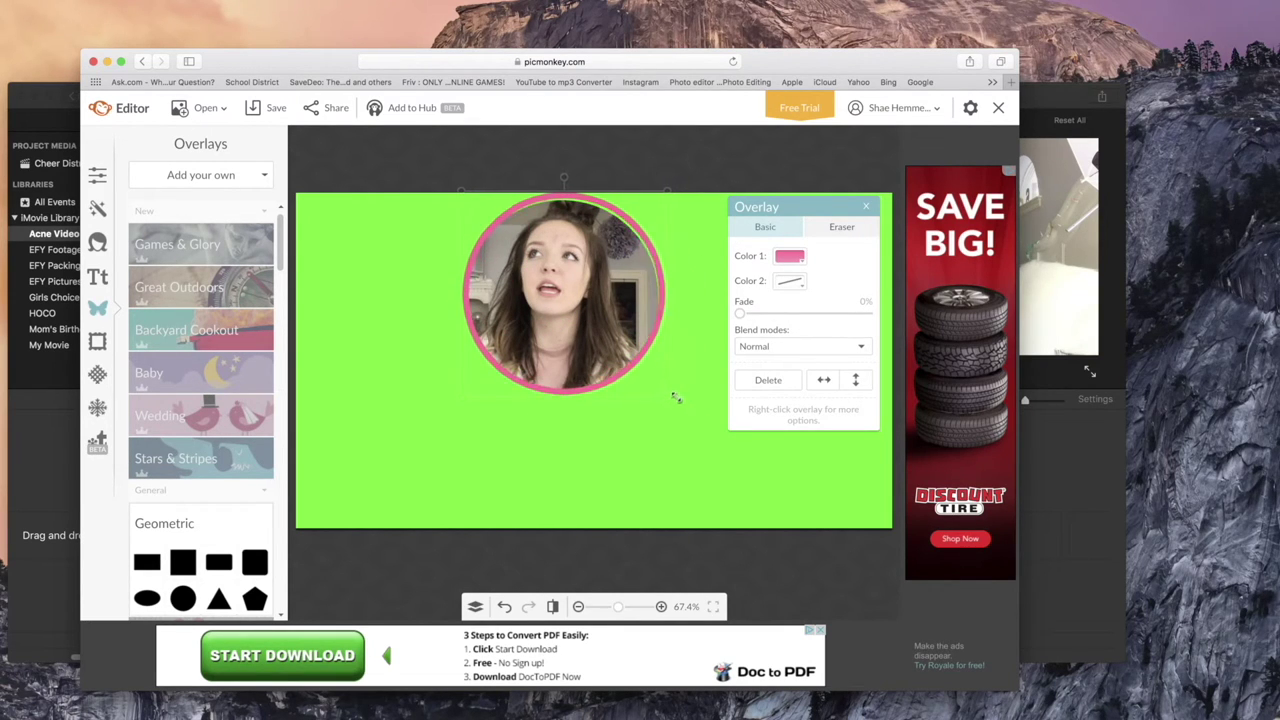
drag(676, 397, 673, 394)
drag(626, 357, 628, 360)
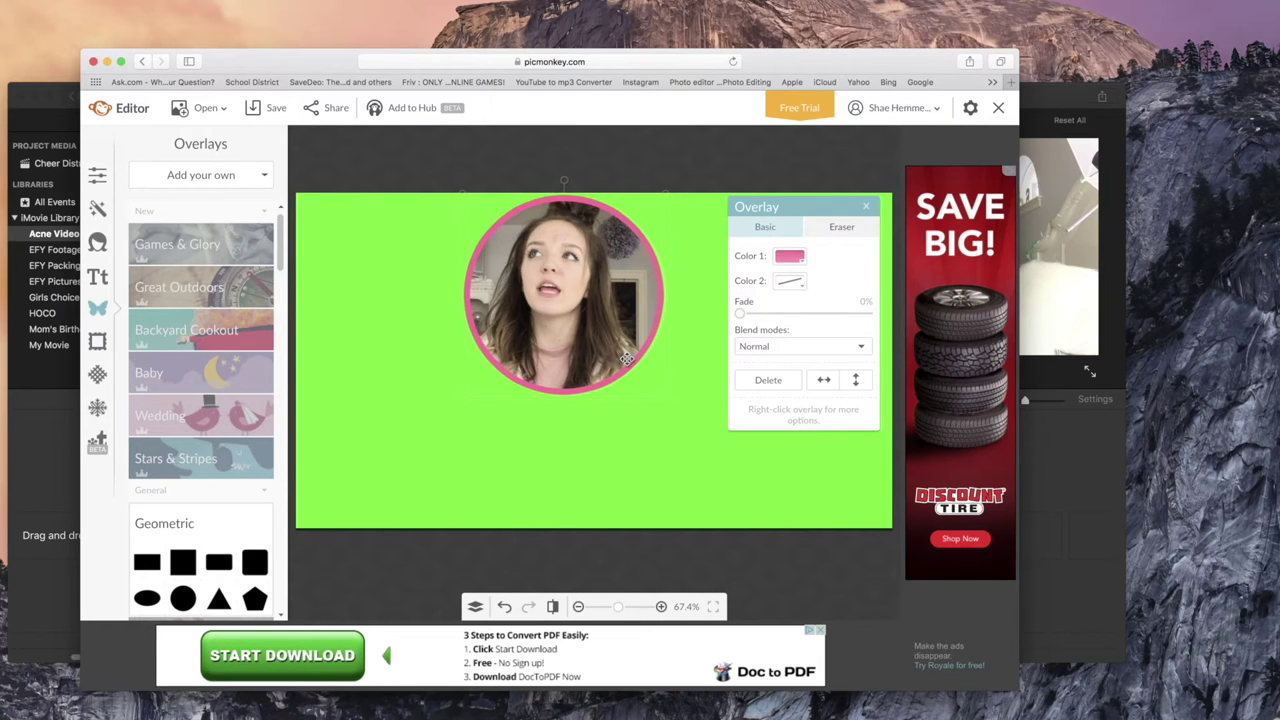
click(866, 208)
Step: Make the canvas background transparent
click(95, 177)
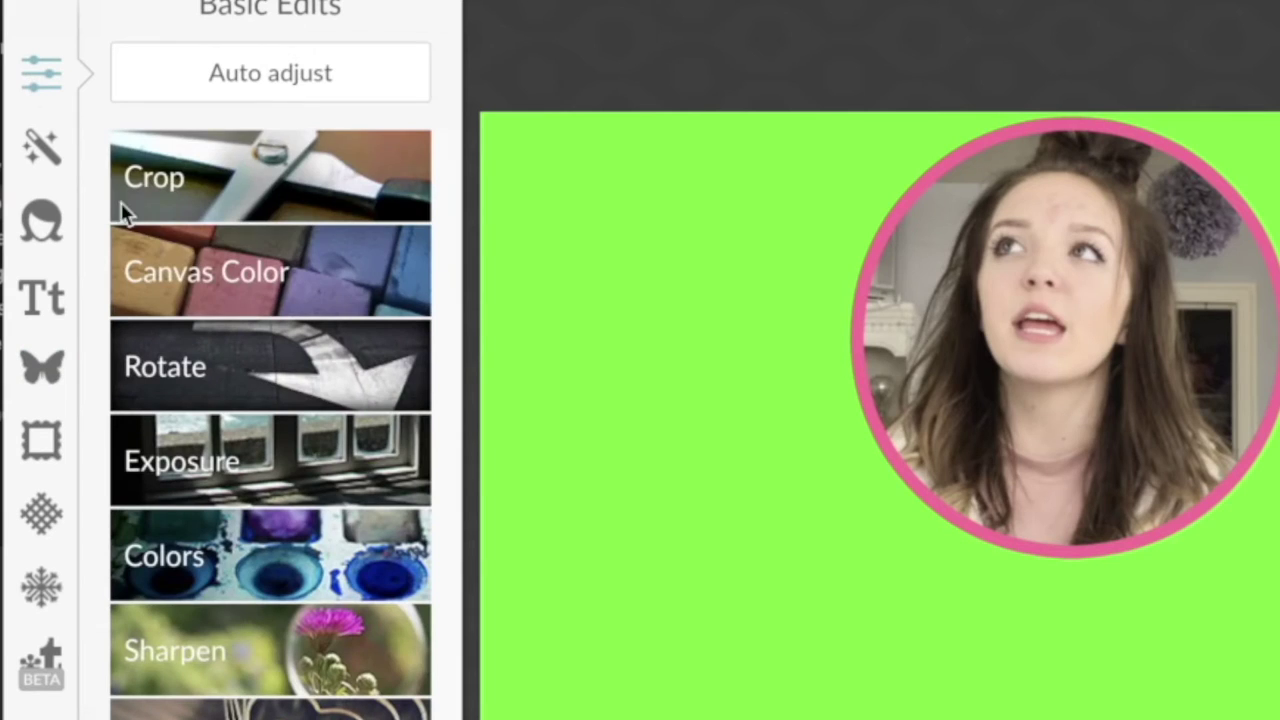
click(149, 262)
click(141, 498)
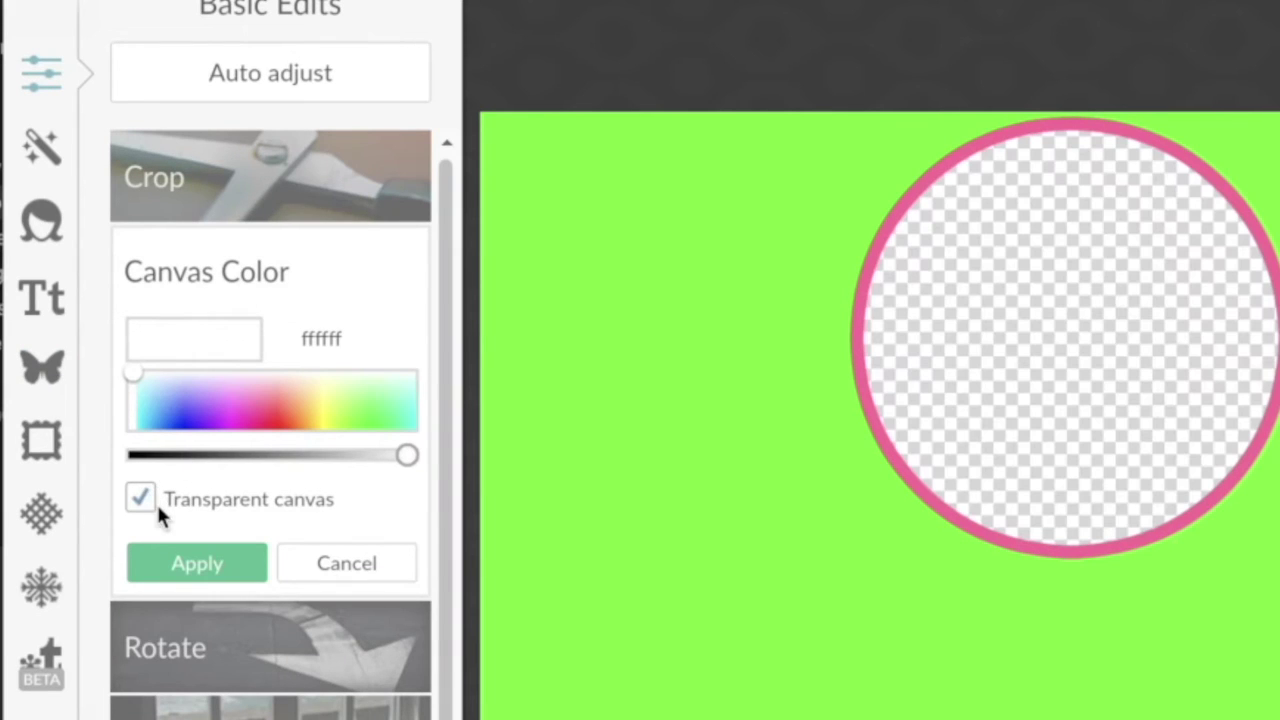
click(183, 572)
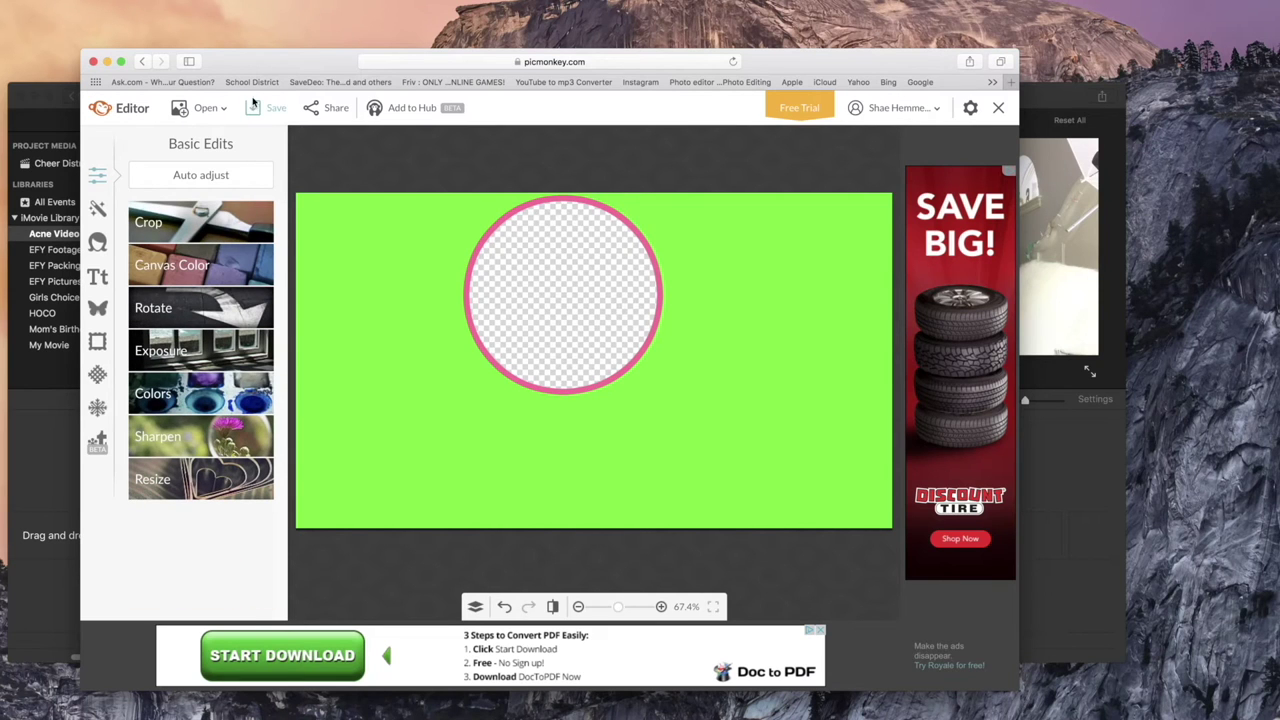
Step: Save the image to the computer as 'Green Screen Circle'
click(262, 107)
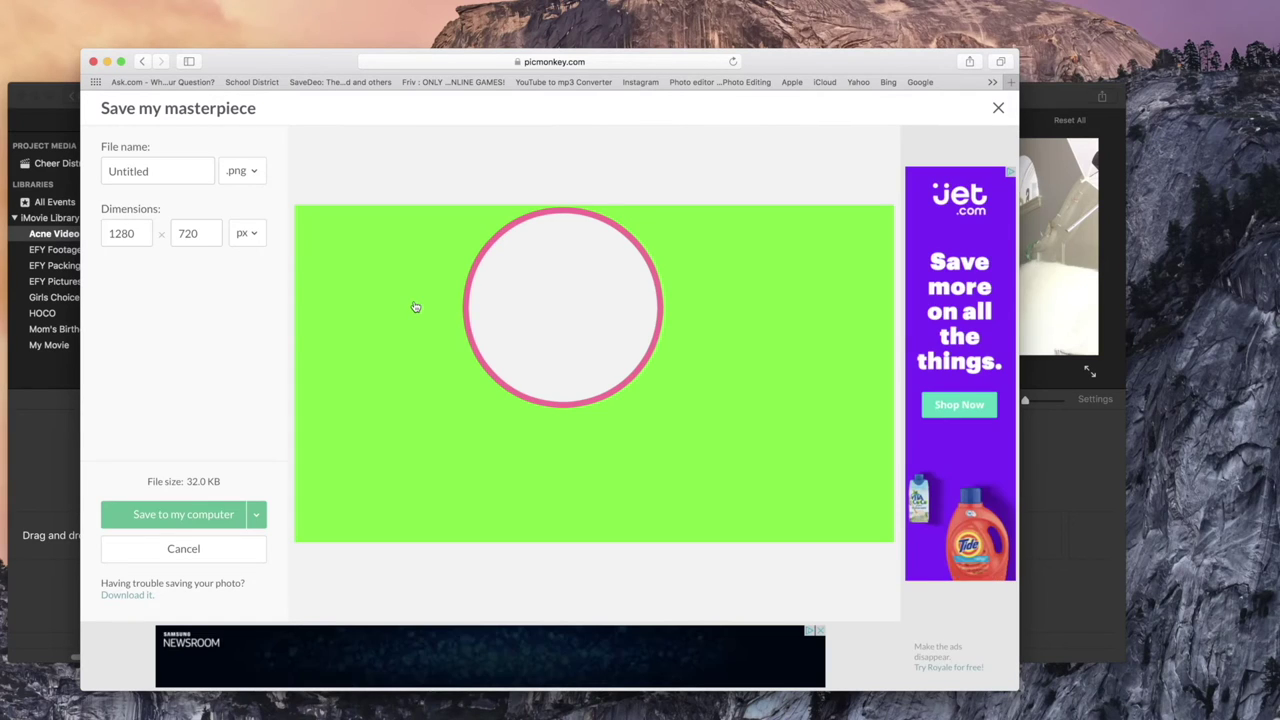
right_click(415, 302)
click(460, 471)
text(Gr)
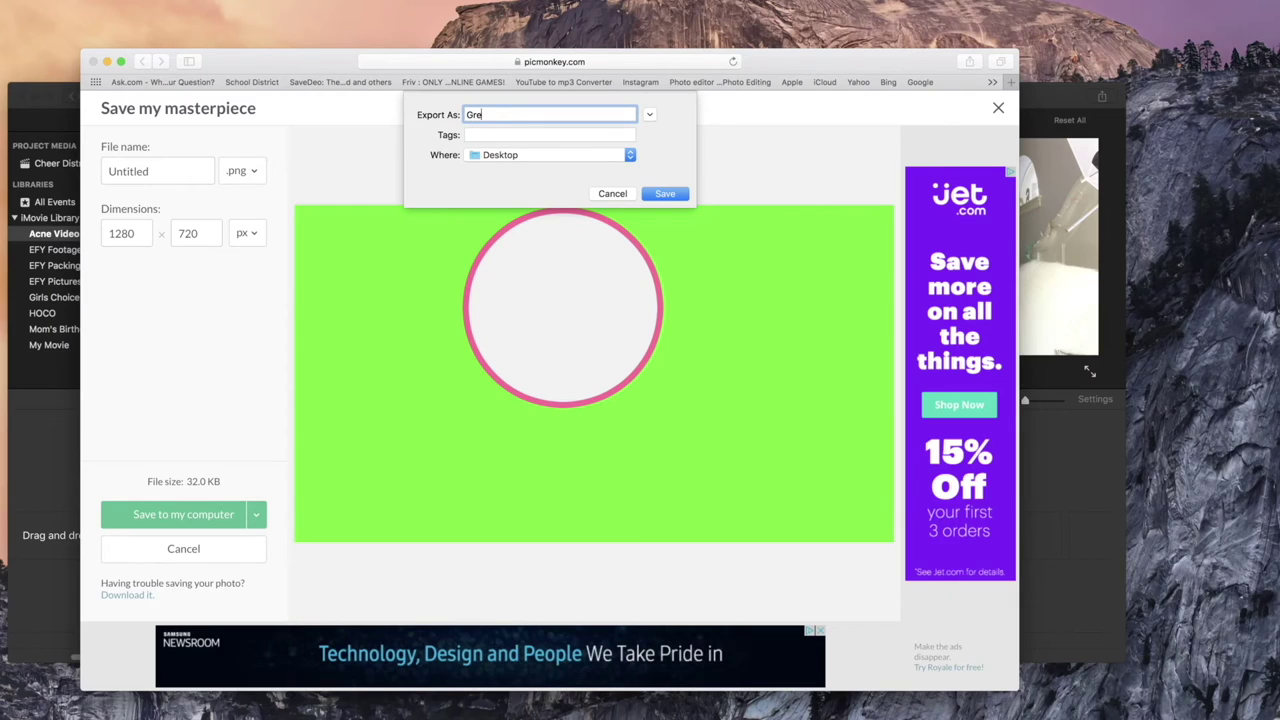
text(en Screen)
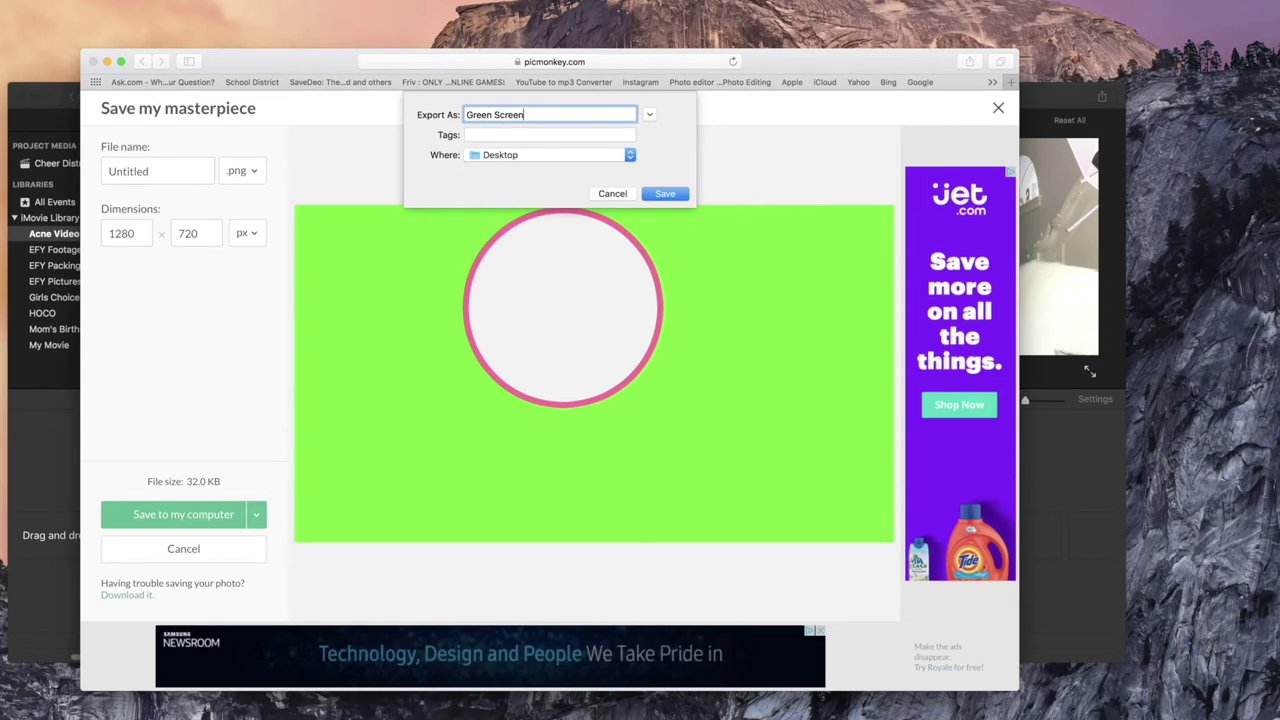
text( Cl)
text(cle)
key(Return)
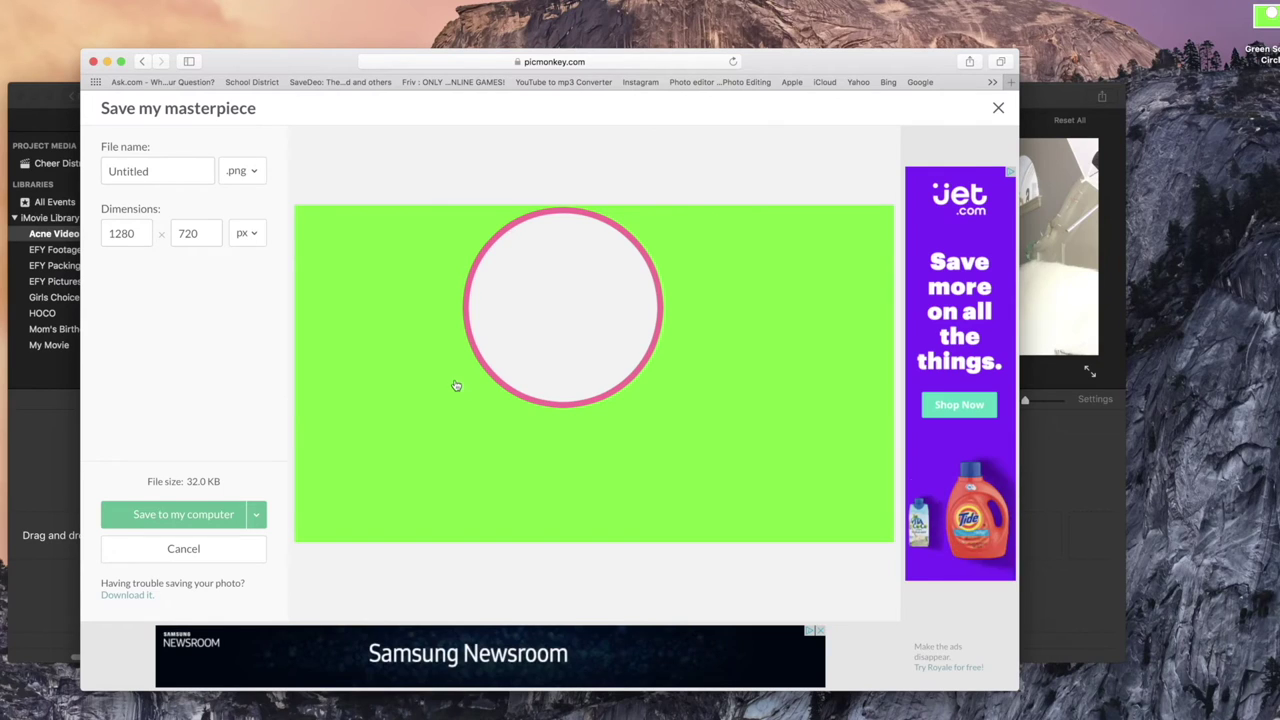
click(145, 553)
Step: Delete the pink ring and stretch the green overlay over the circular cutout
click(471, 323)
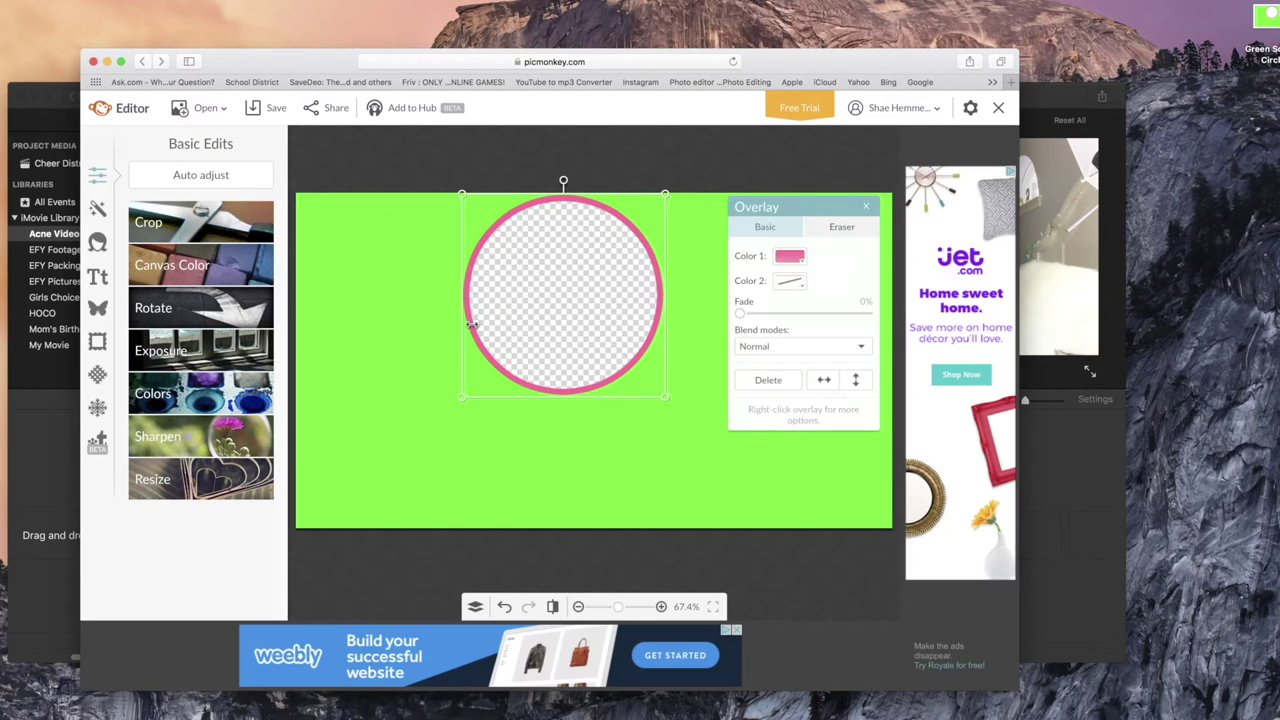
key(Delete)
click(470, 325)
drag(472, 319, 740, 284)
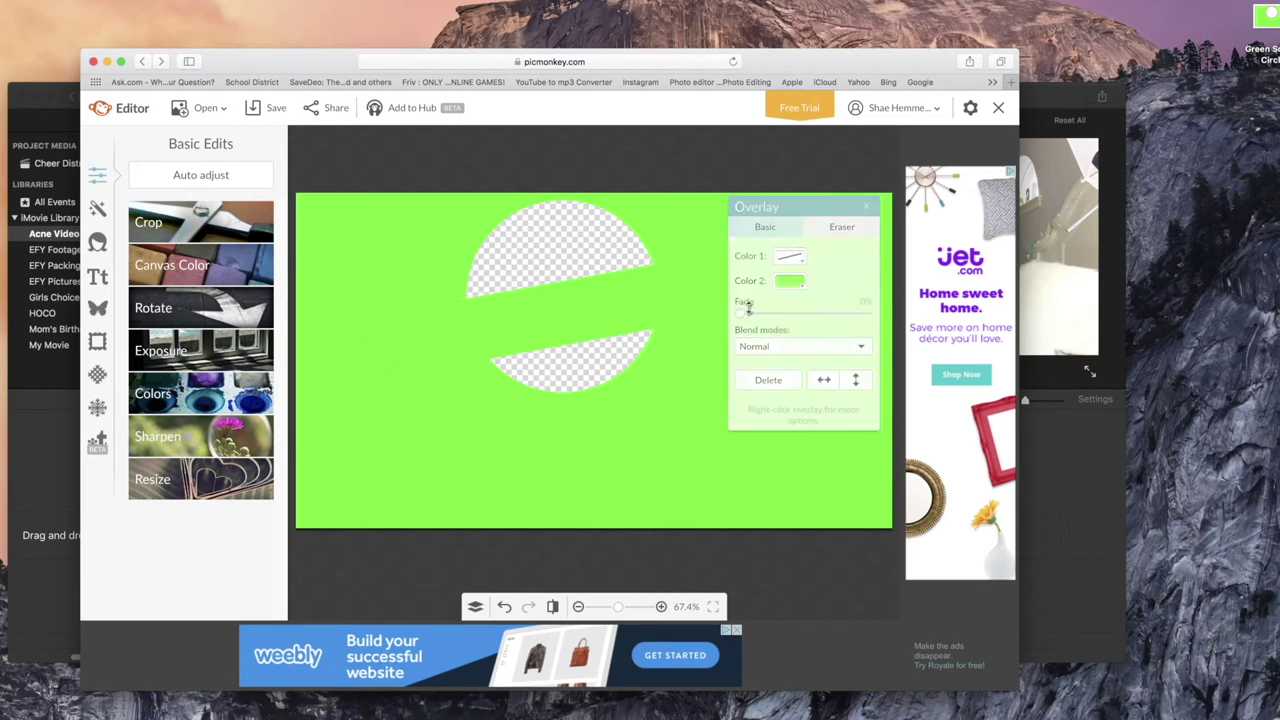
drag(624, 264, 602, 180)
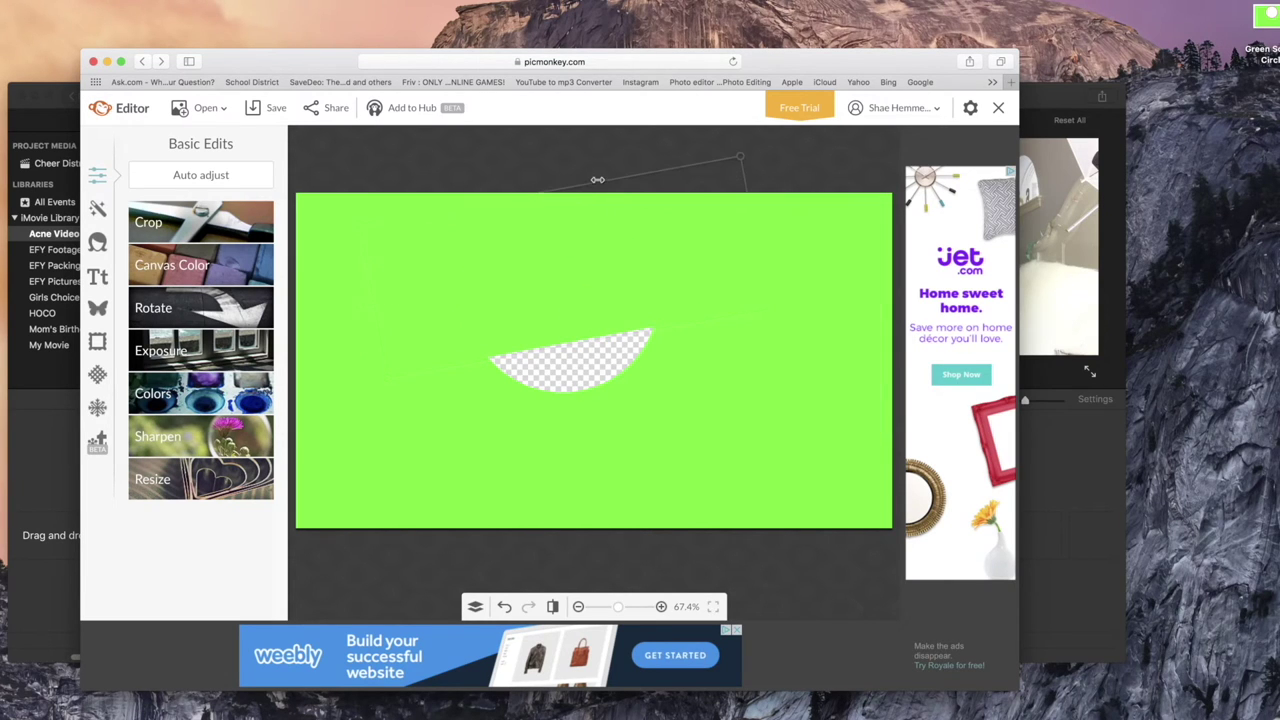
drag(587, 342, 629, 491)
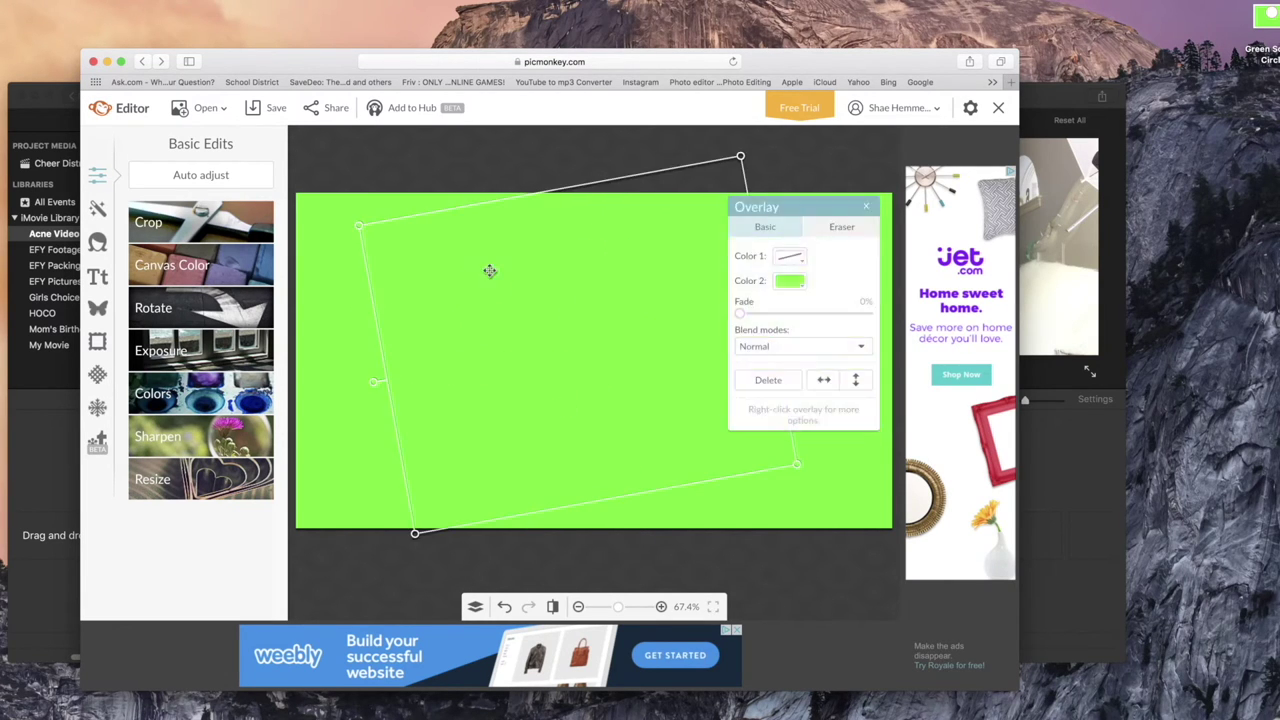
Step: Save the solid green image to the Desktop as 'Green Background'
click(268, 115)
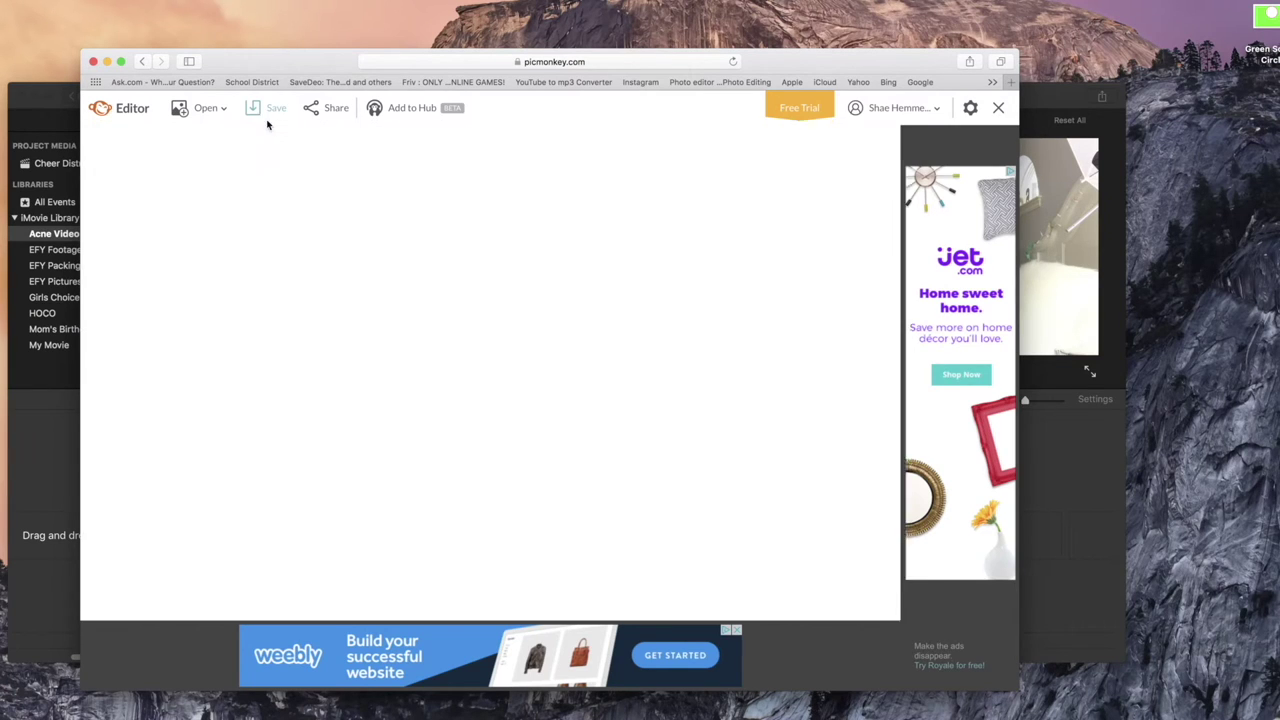
right_click(538, 311)
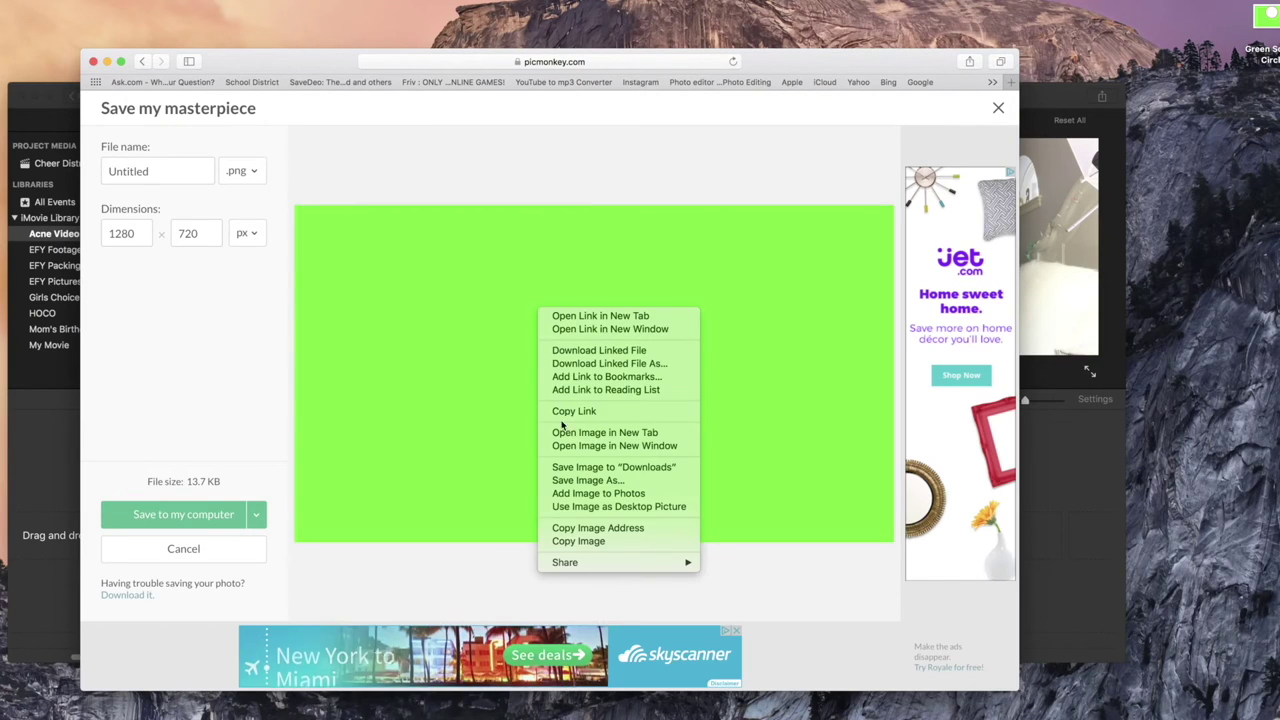
click(569, 480)
text(G)
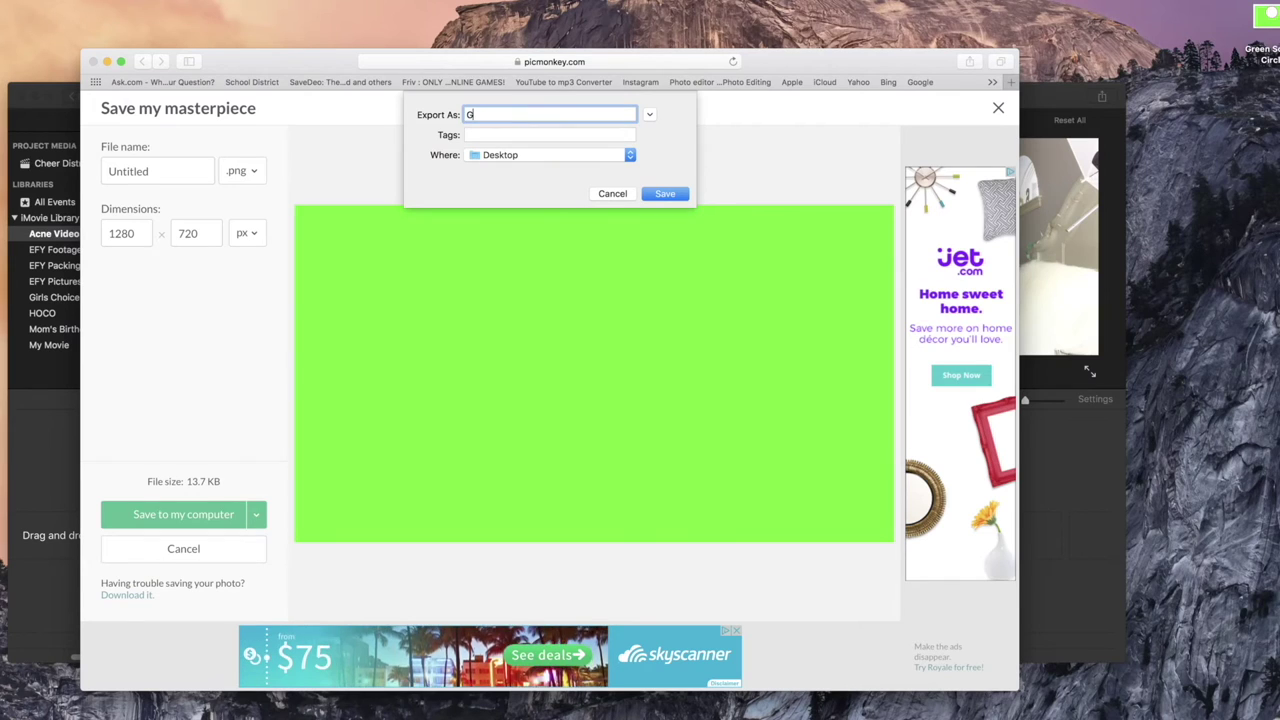
text(reen Back)
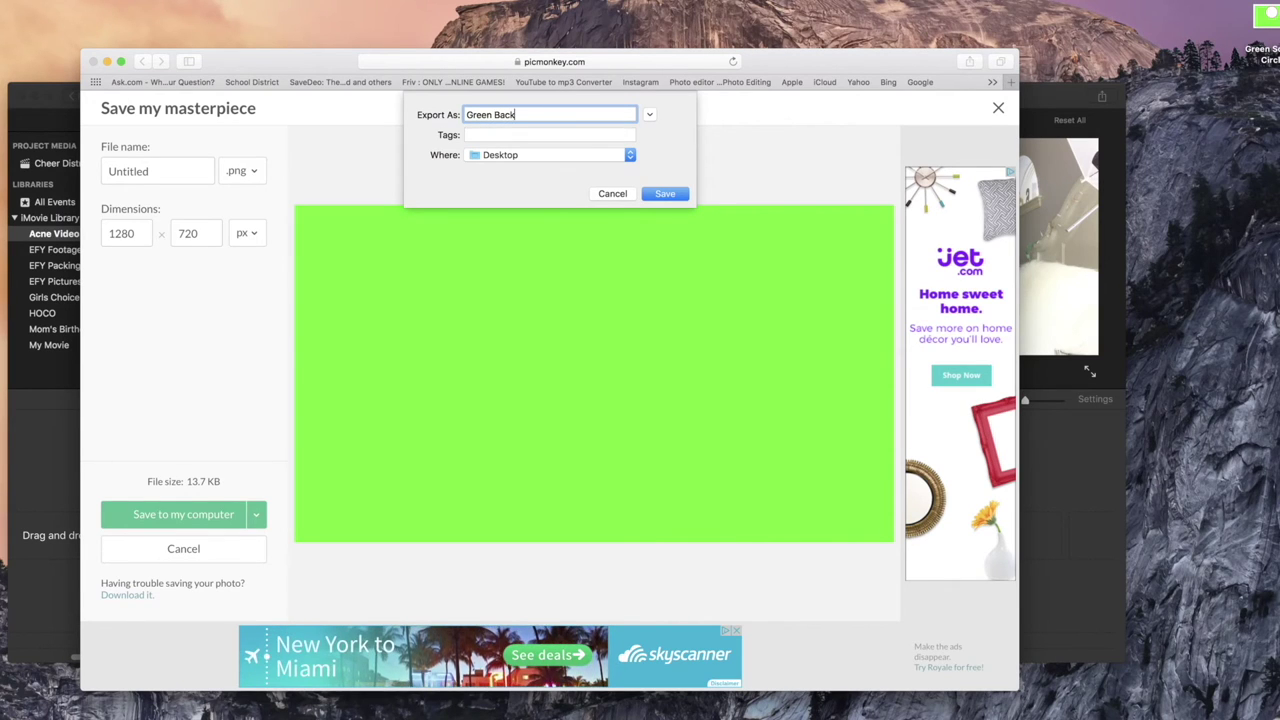
text(ground)
key(Return)
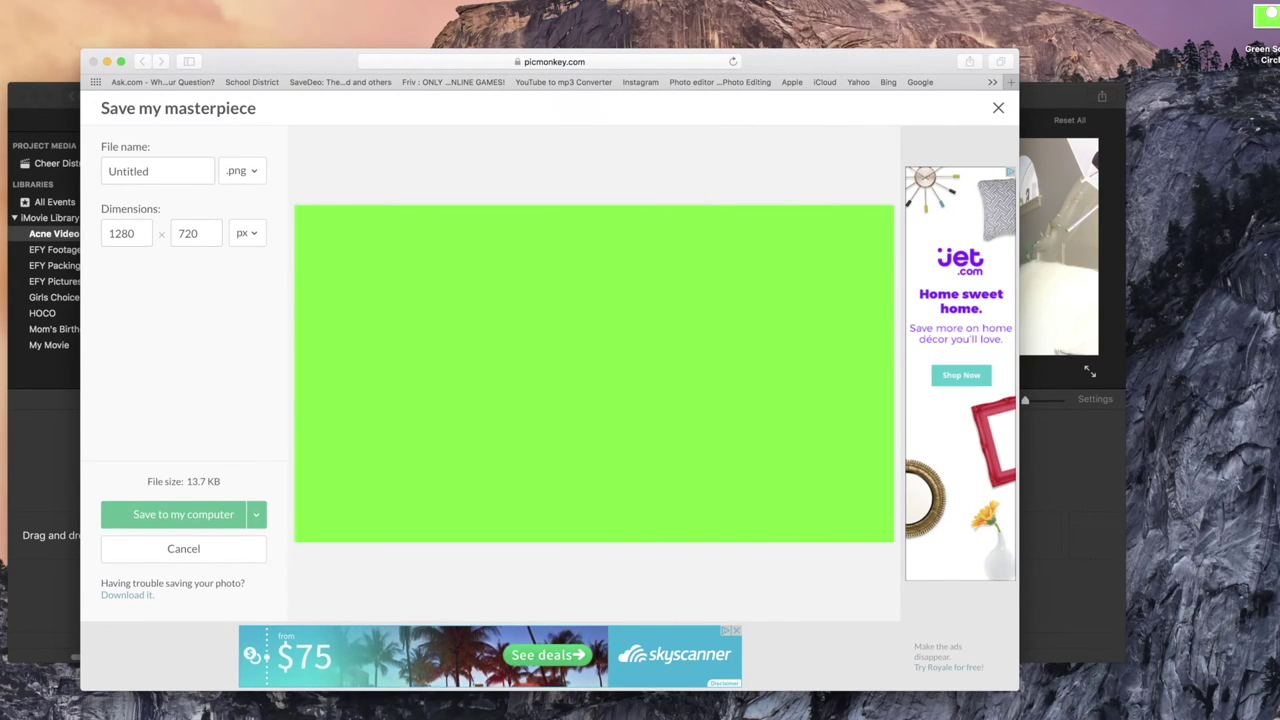
Step: Add the bedroom footage, layer Green Screen Circle above it, and trim the footage's start
click(1121, 395)
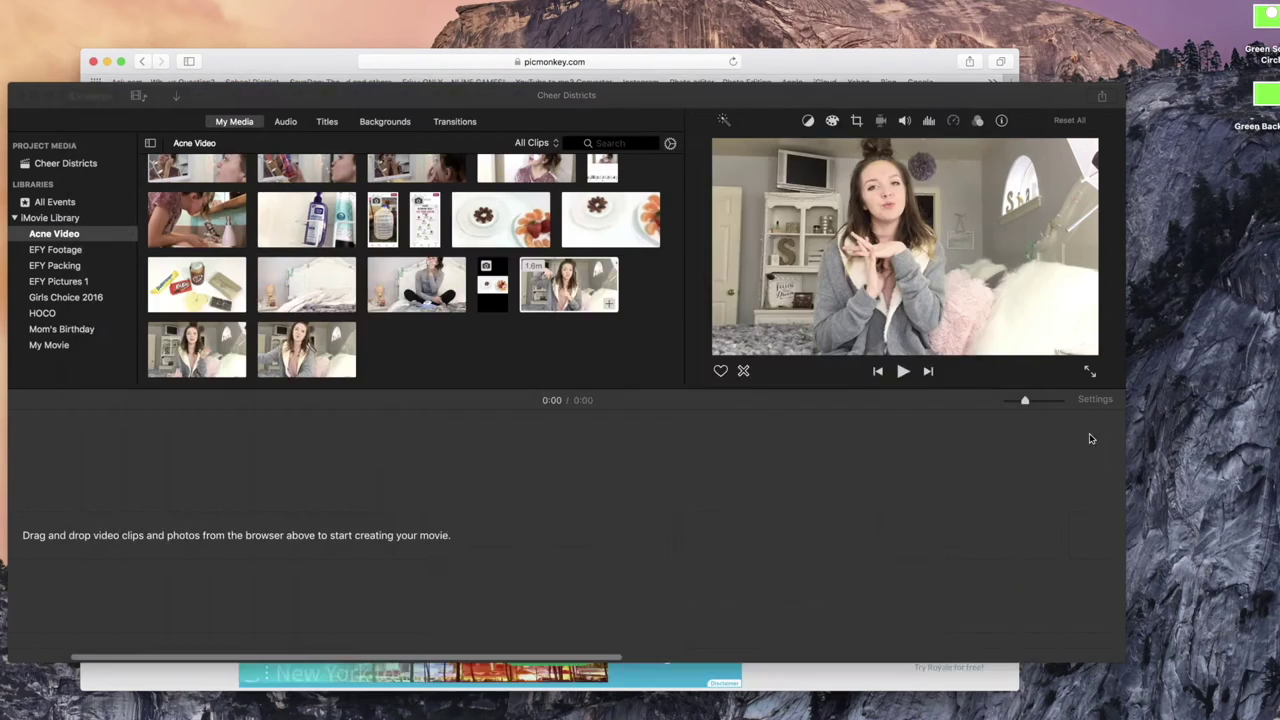
drag(633, 283, 186, 600)
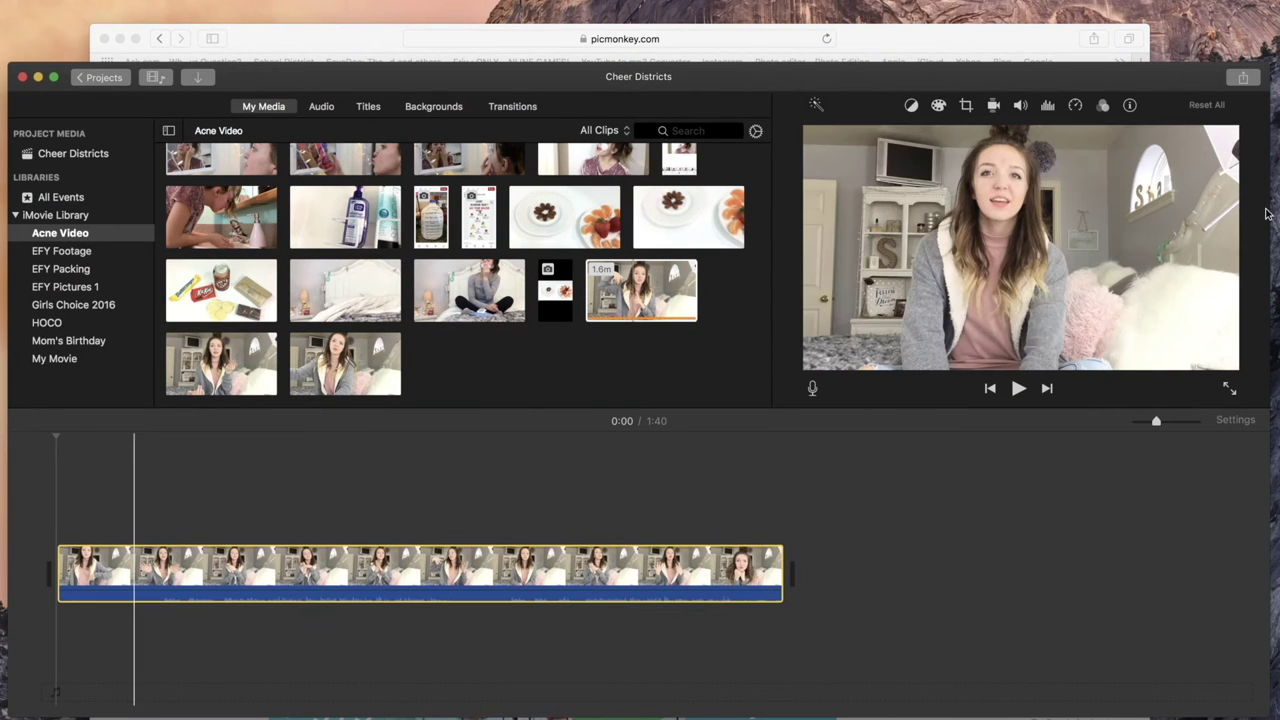
mouse_move(1095, 201)
mouse_down()
mouse_move(68, 505)
mouse_move(167, 521)
mouse_up()
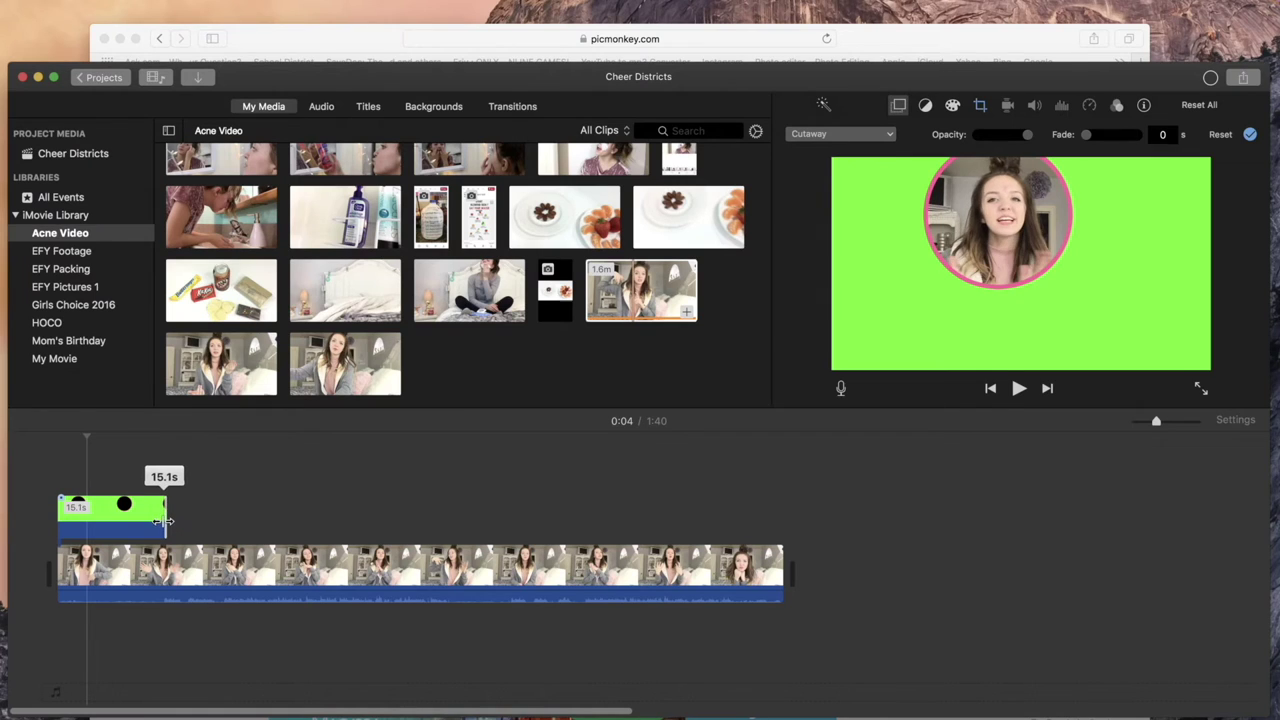
drag(58, 565, 150, 558)
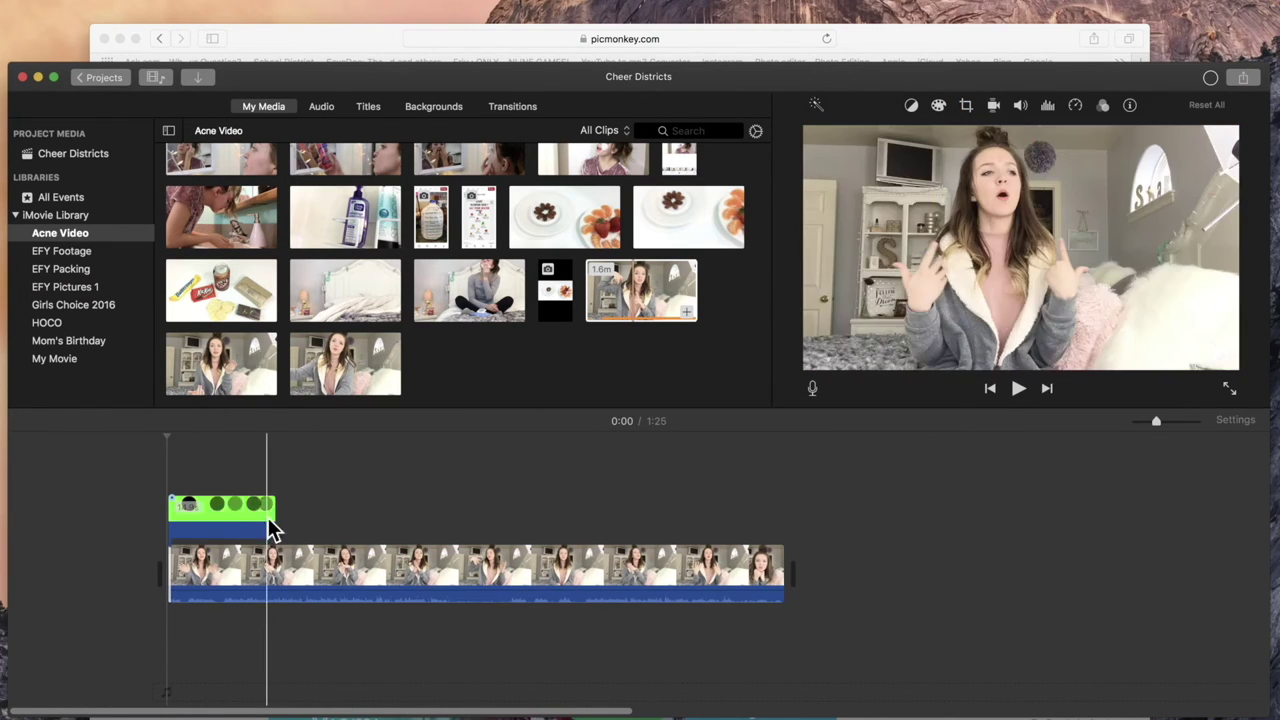
Step: Set the circle cutaway's crop to Fit and delete the footage following it
click(271, 518)
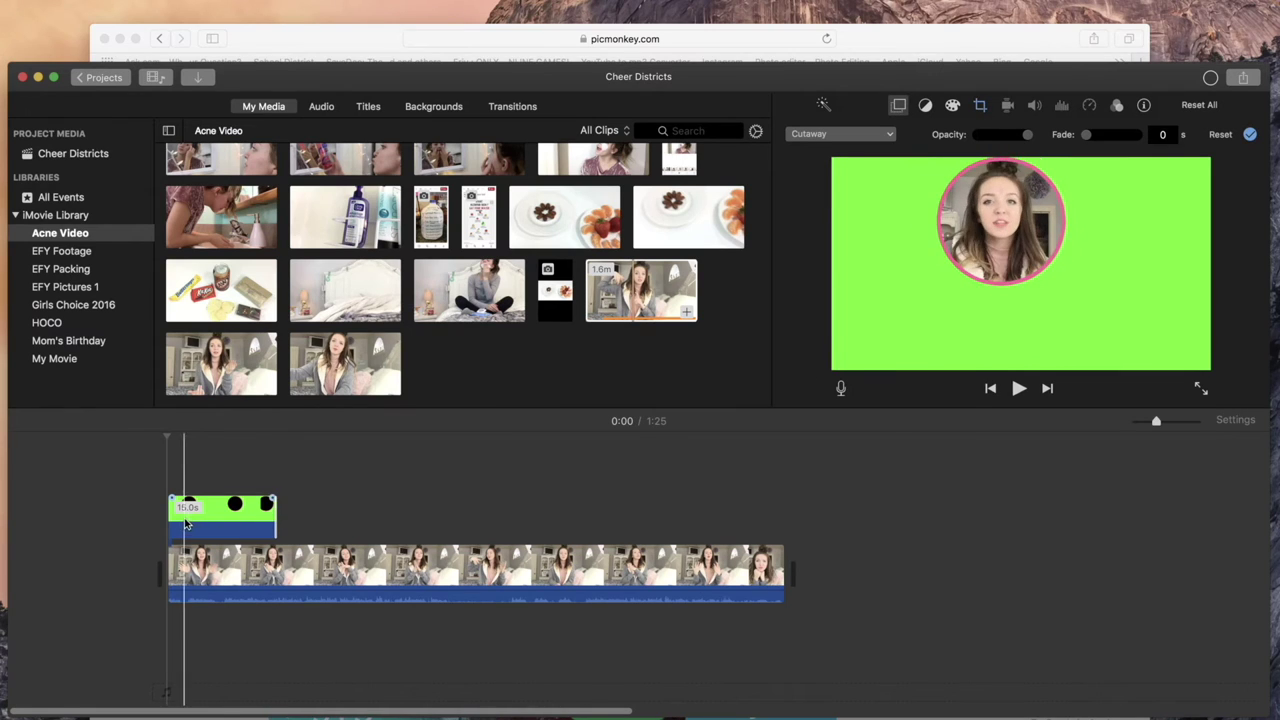
key(space)
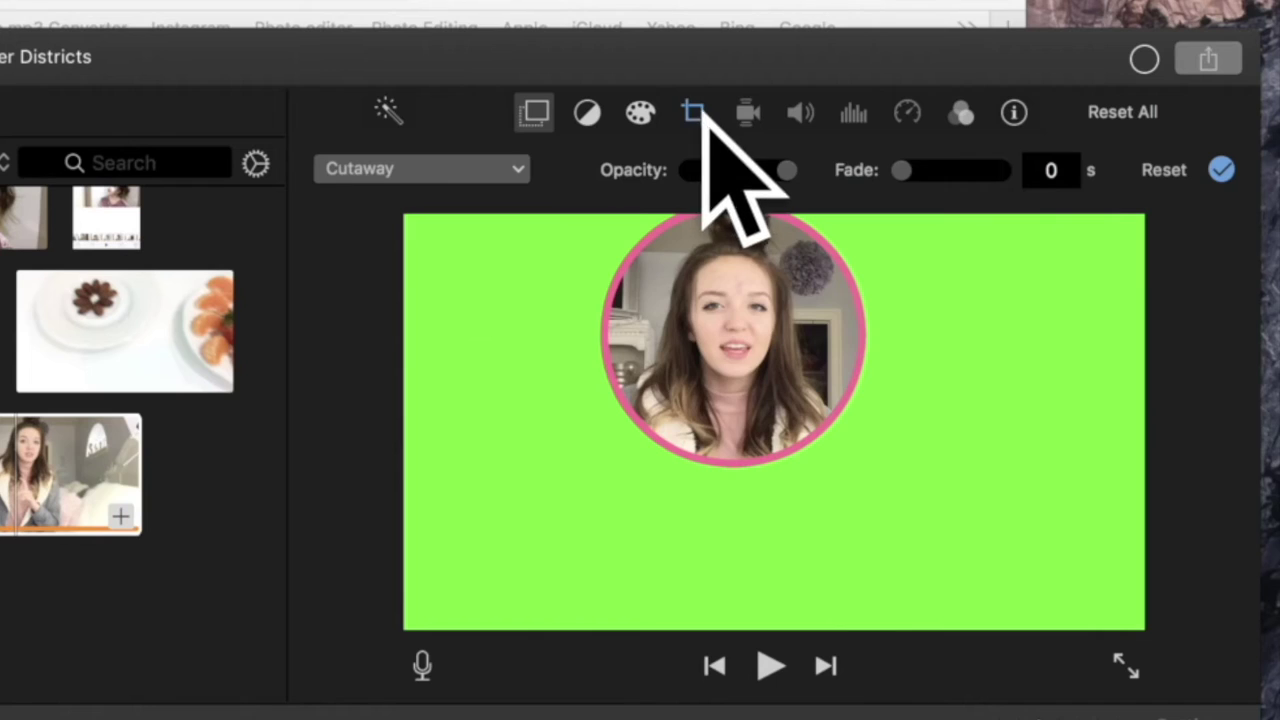
click(981, 107)
click(911, 142)
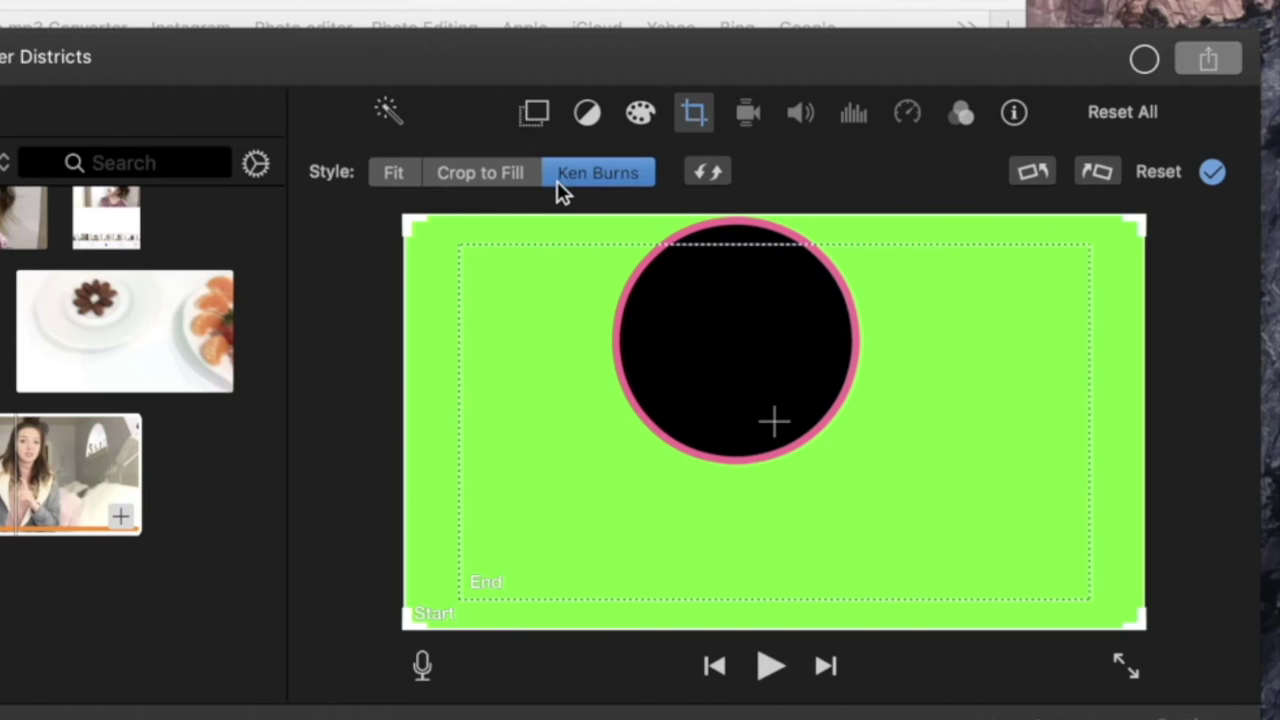
click(404, 175)
click(1214, 173)
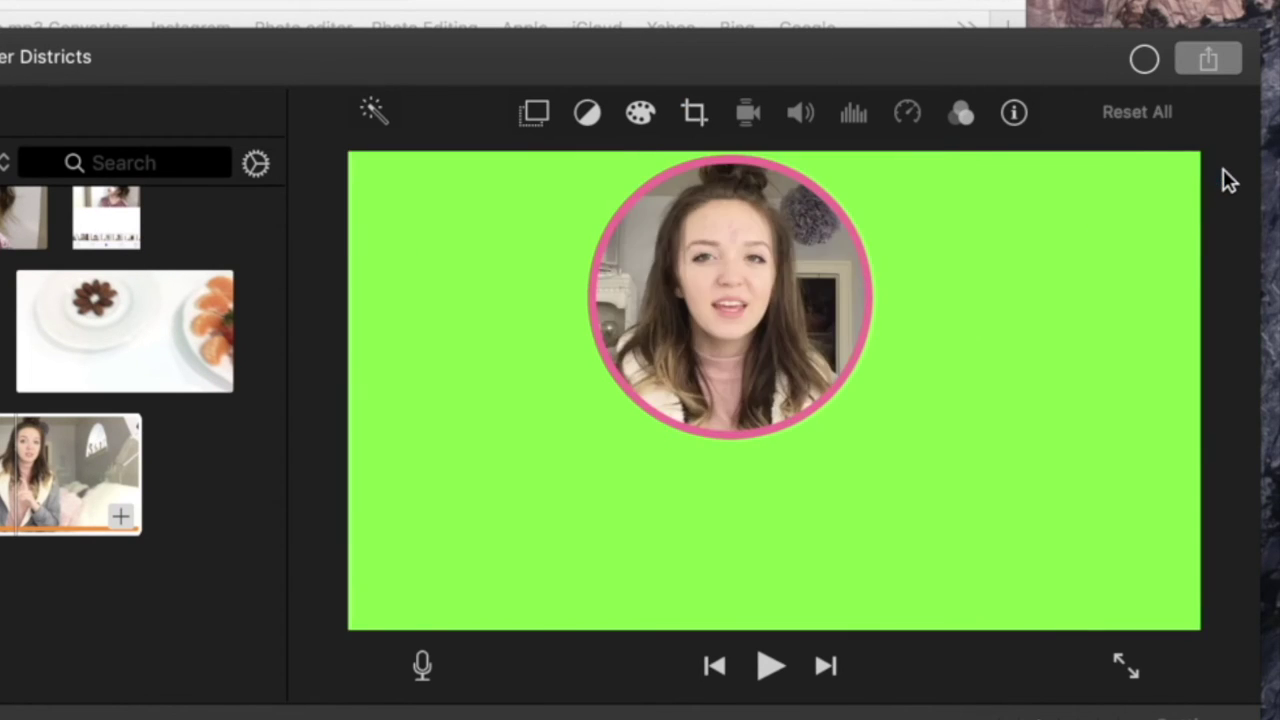
click(297, 572)
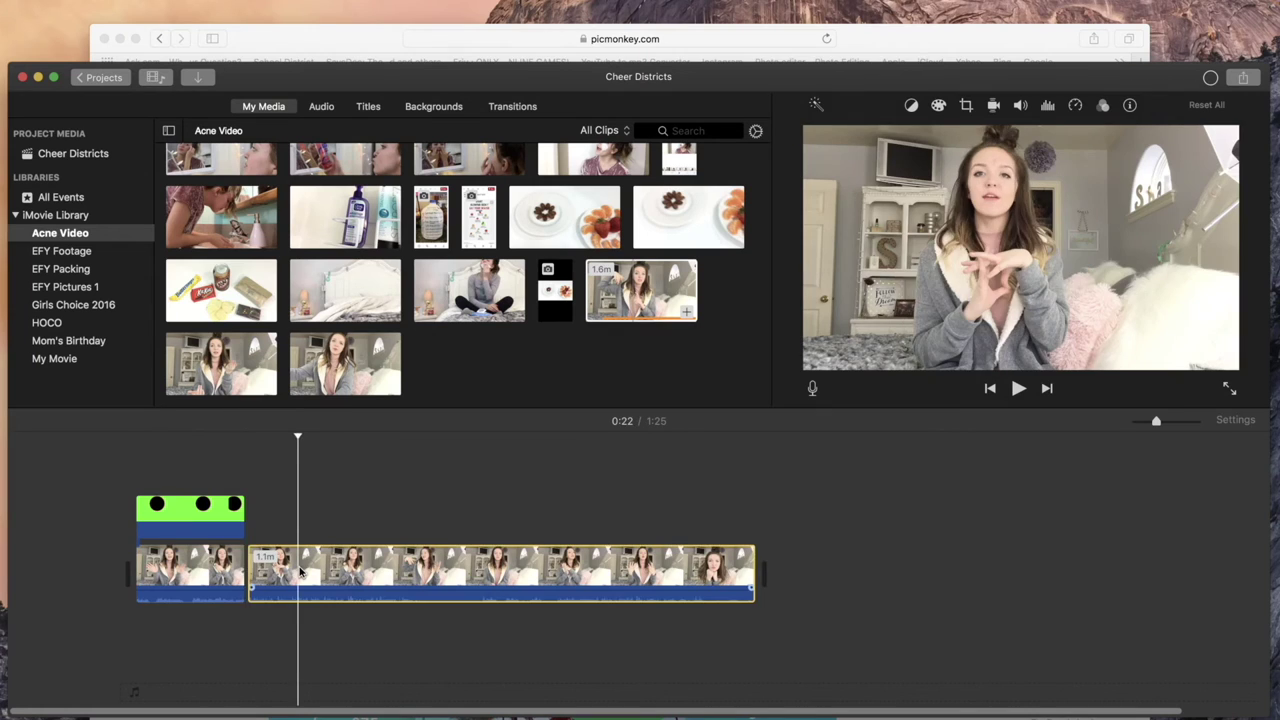
key(Delete)
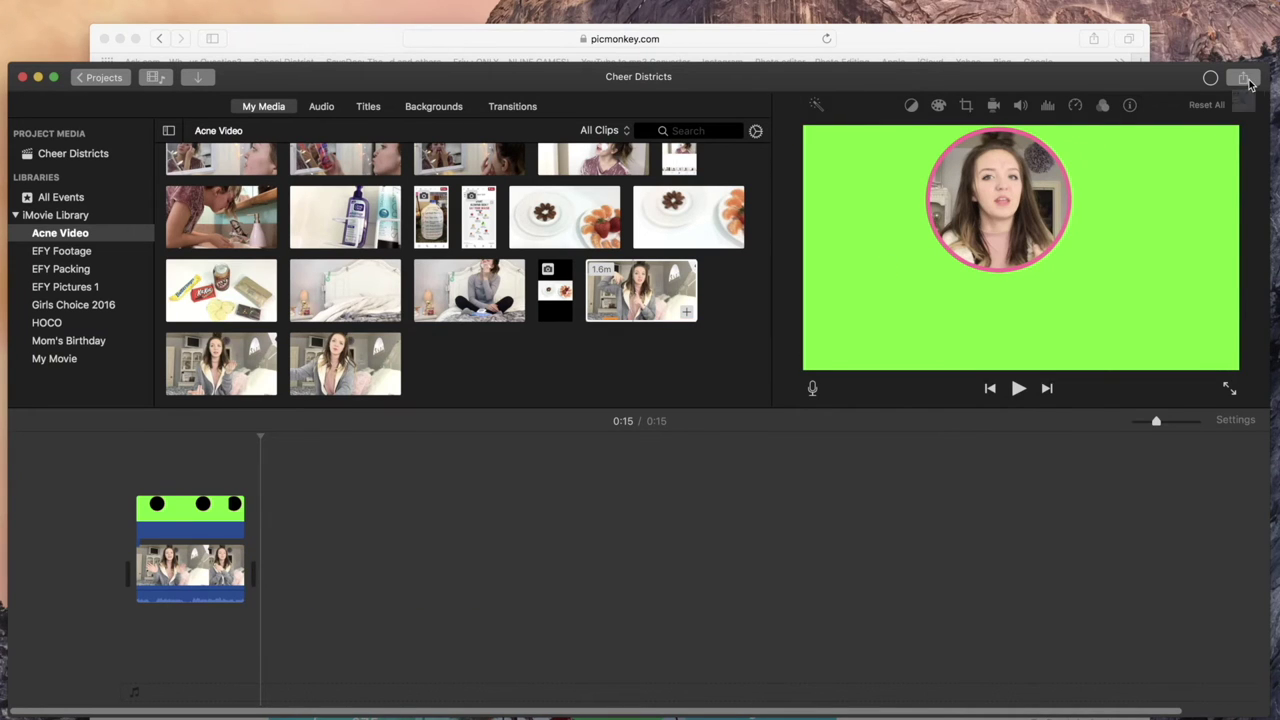
Step: Share the movie as a File and save it to the Desktop
click(1245, 79)
click(1236, 231)
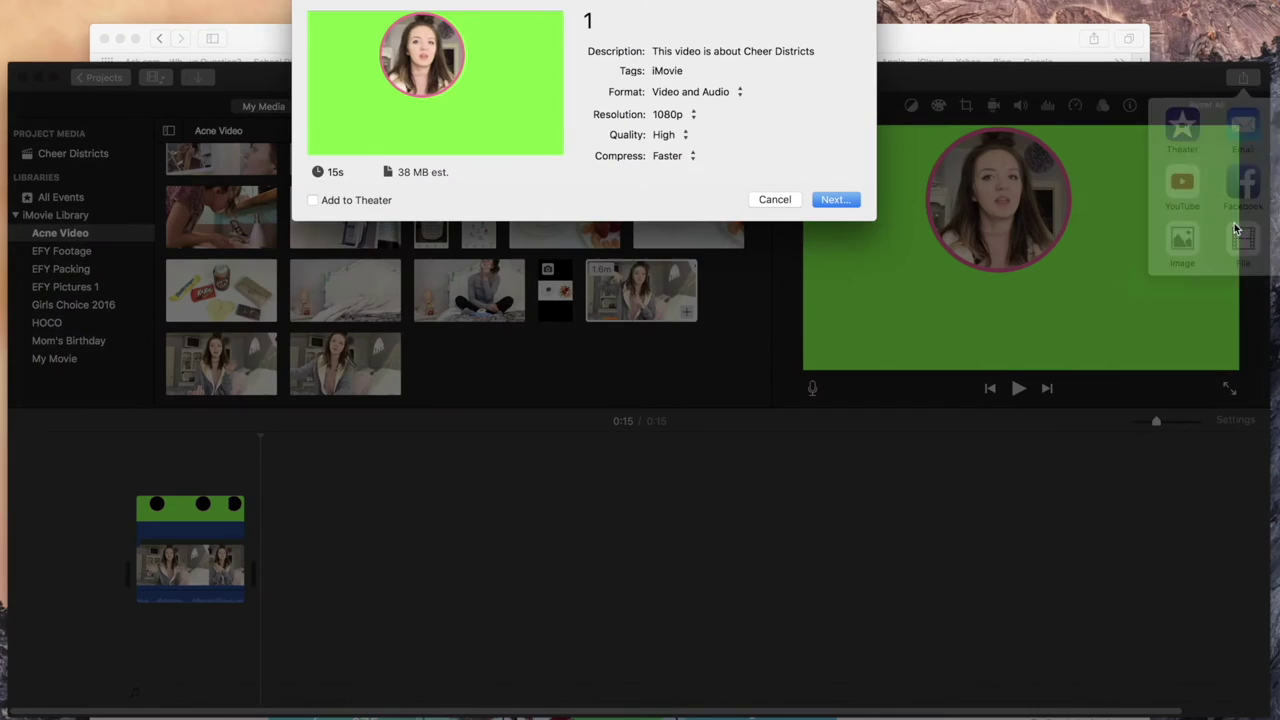
click(835, 200)
click(716, 90)
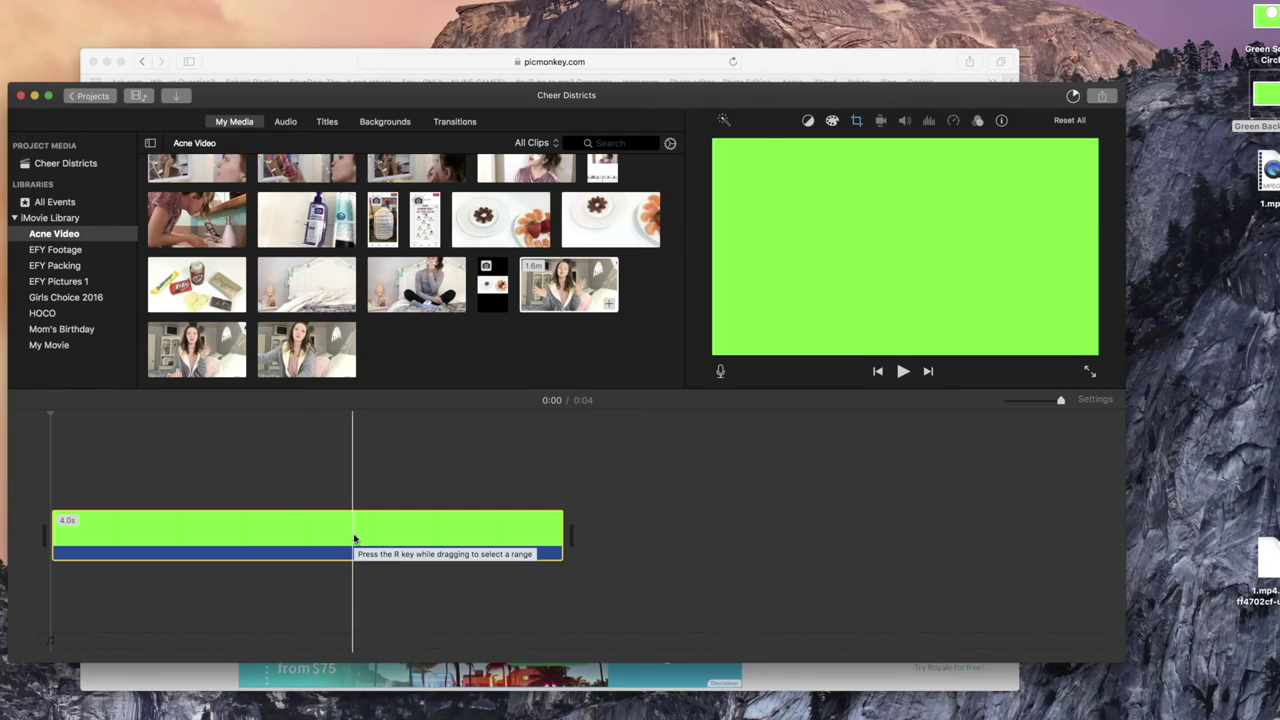
Step: Layer the exported bubble clip above the green clip and extend both to 15 seconds
drag(1268, 172, 56, 466)
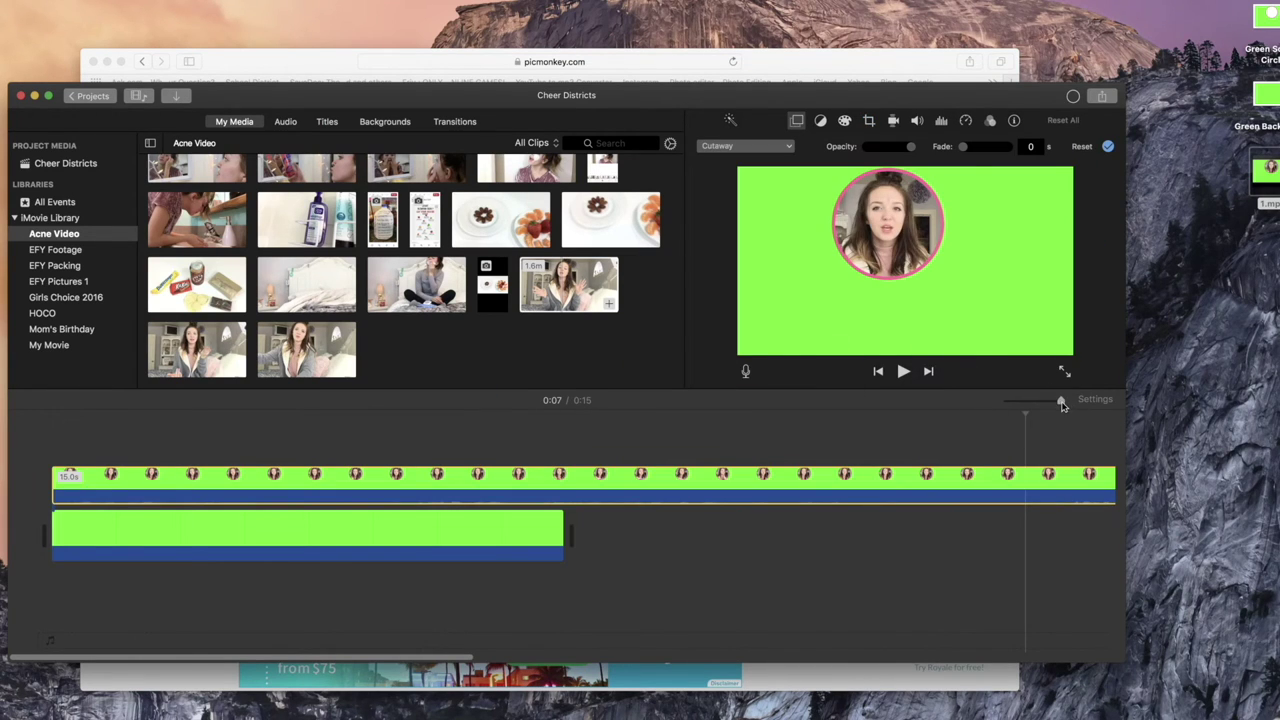
drag(1062, 403, 1051, 408)
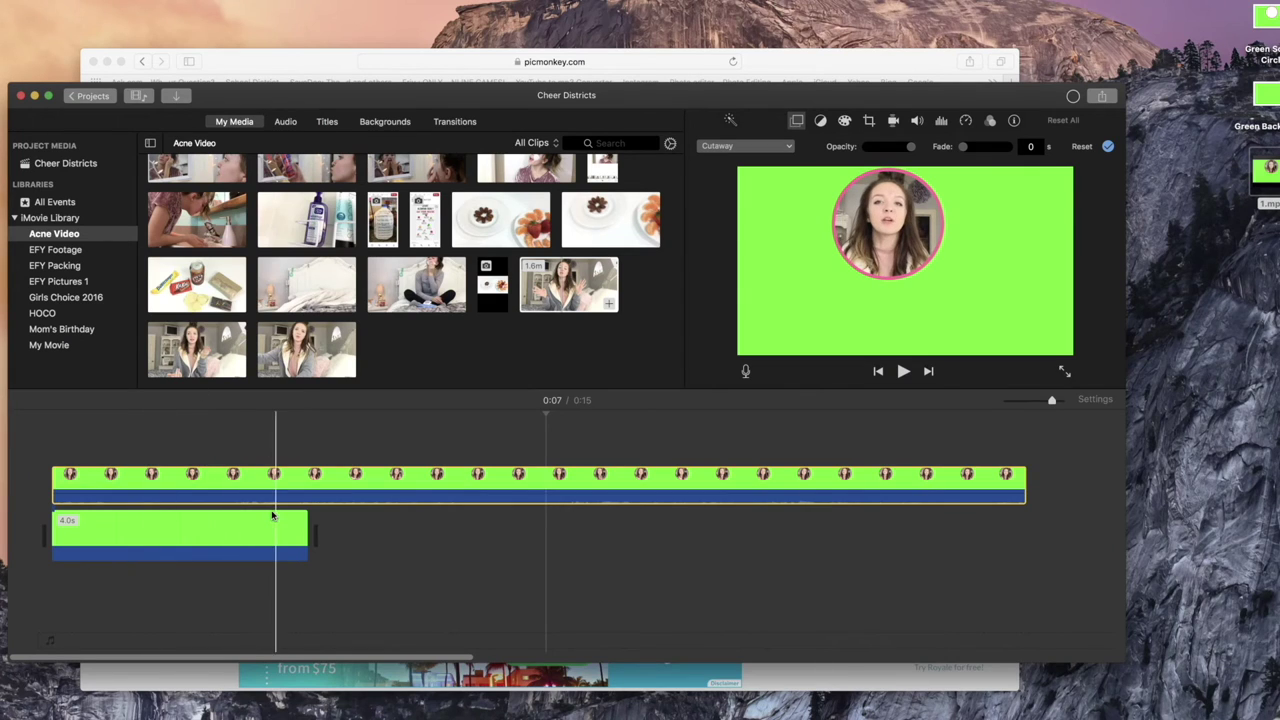
drag(309, 541, 1035, 519)
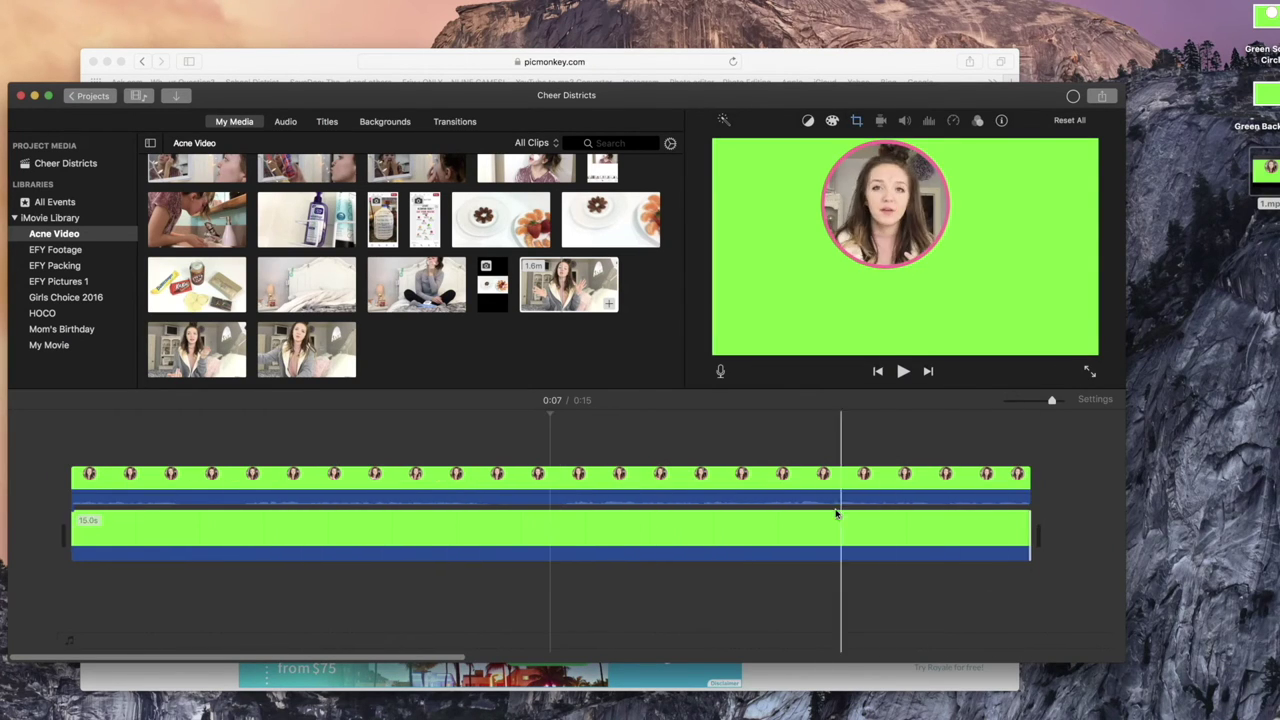
click(757, 478)
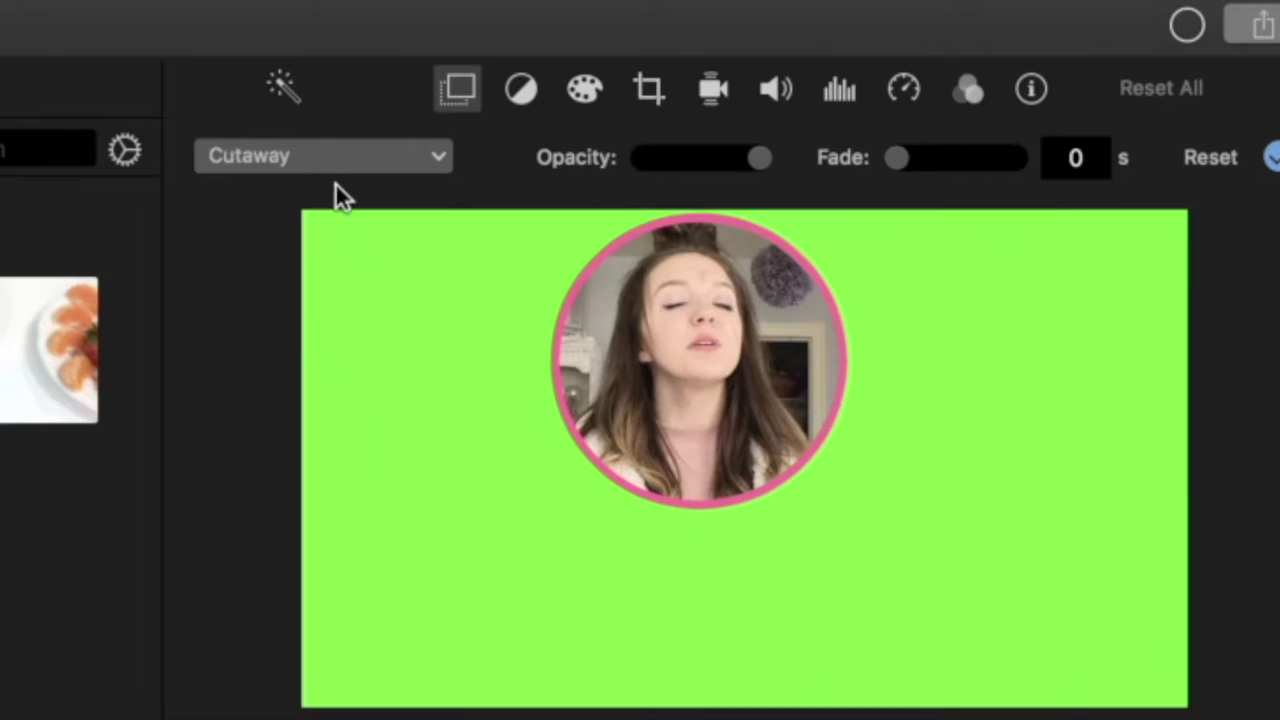
Step: Set the bubble clip to Picture in Picture, enlarge it slightly, and place it lower-left
click(746, 149)
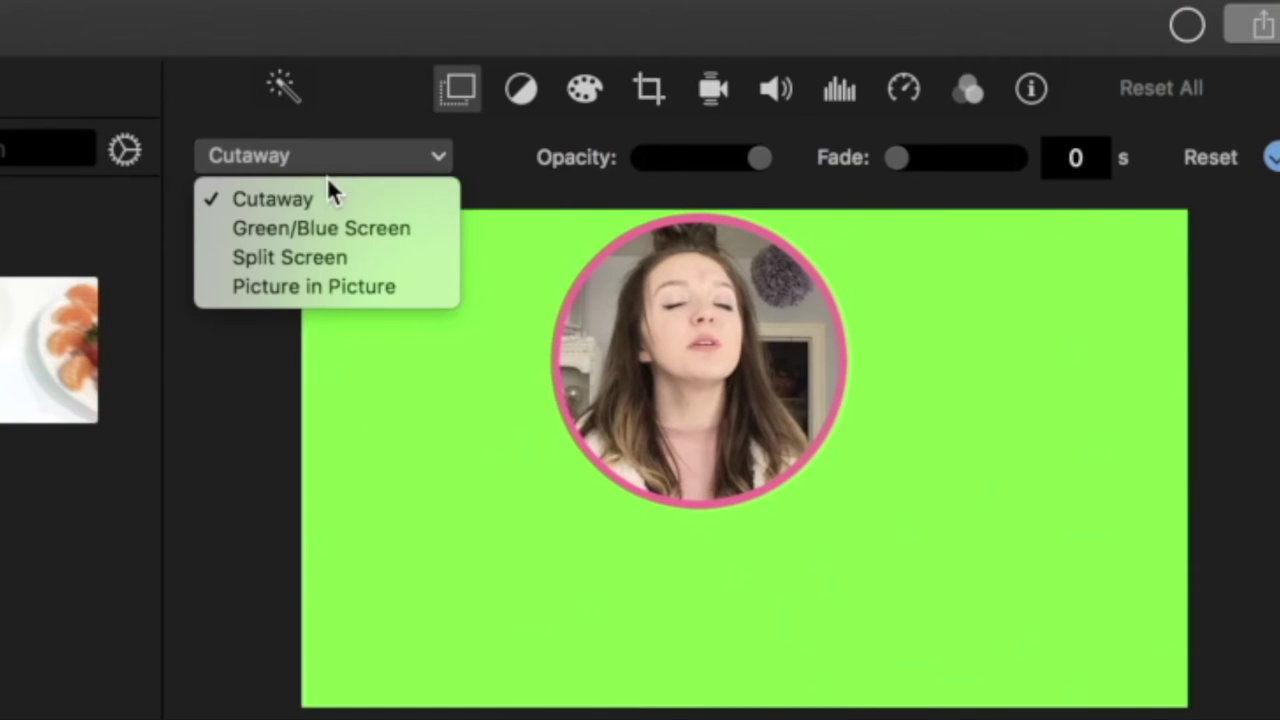
click(744, 196)
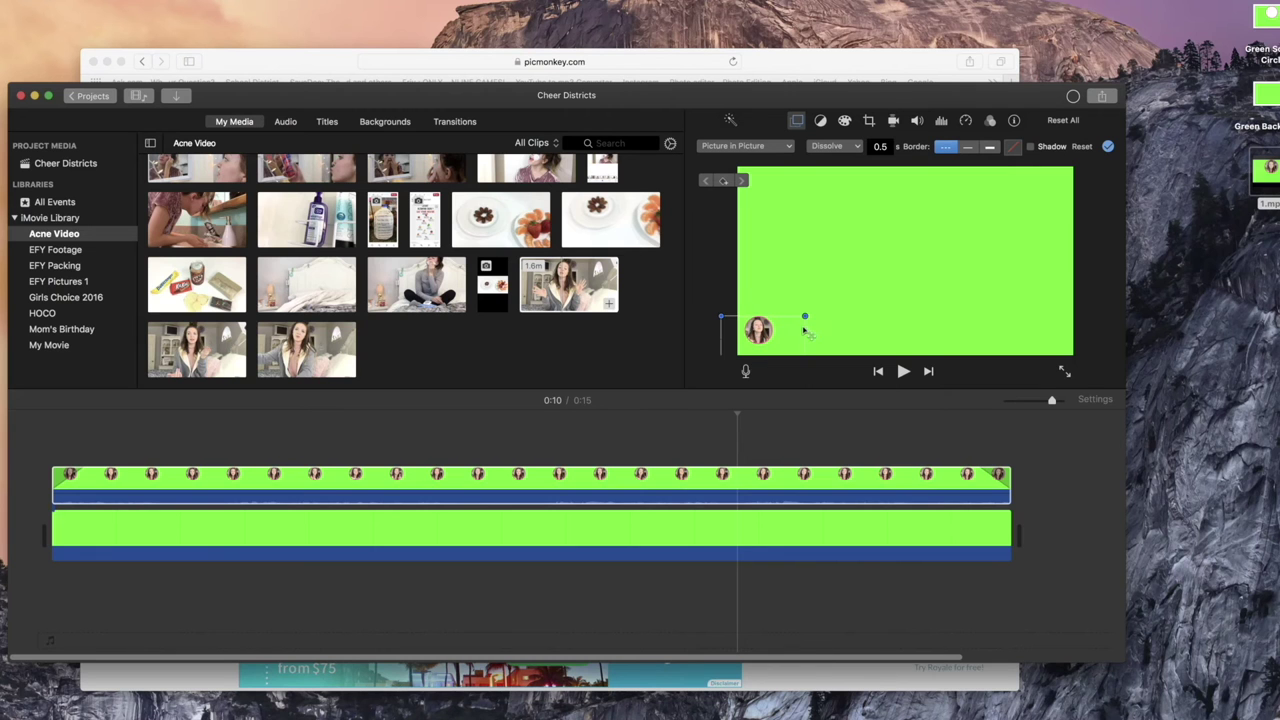
drag(891, 246, 901, 244)
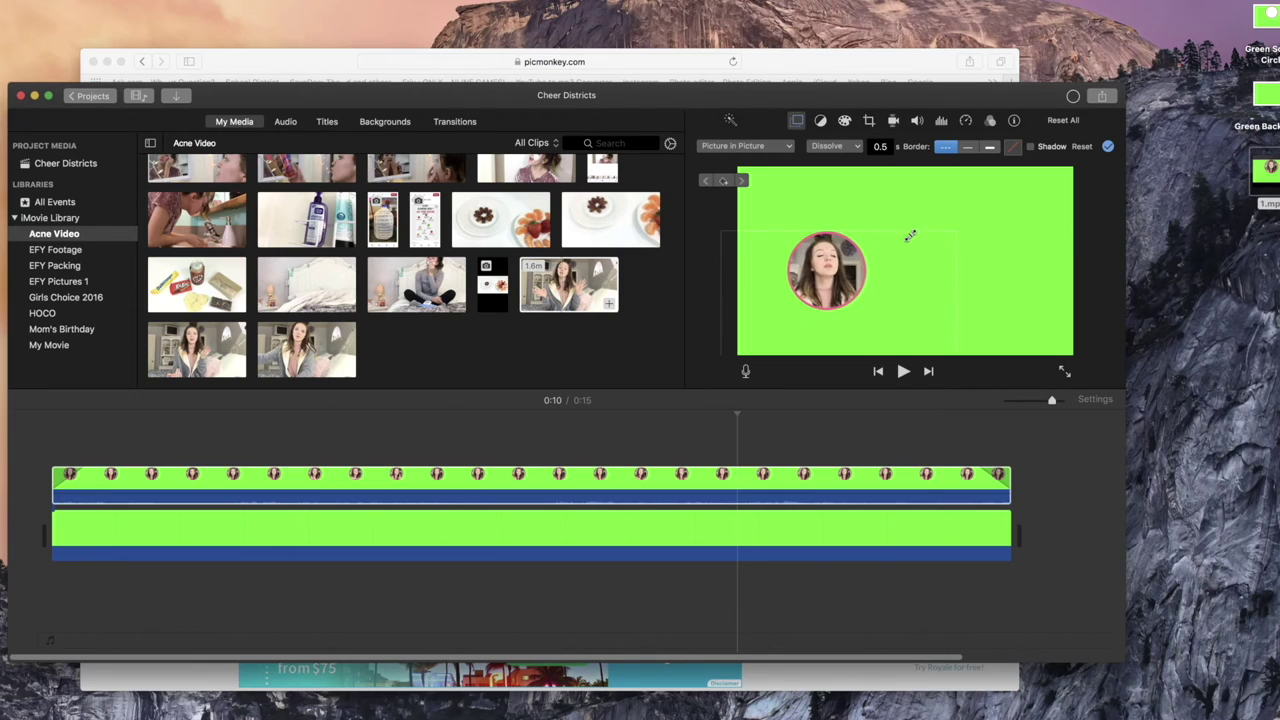
drag(848, 283, 810, 317)
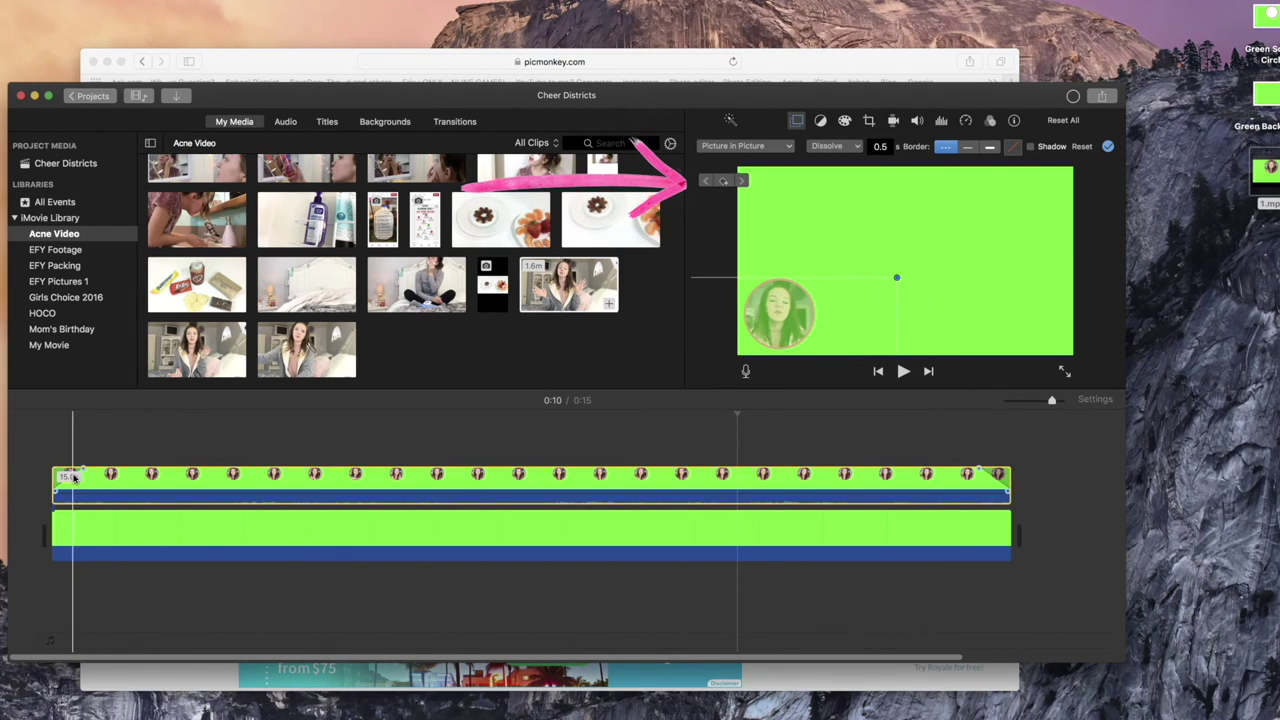
Step: Keyframe the bubble moving from the lower left through bottom centre to the right
key(space)
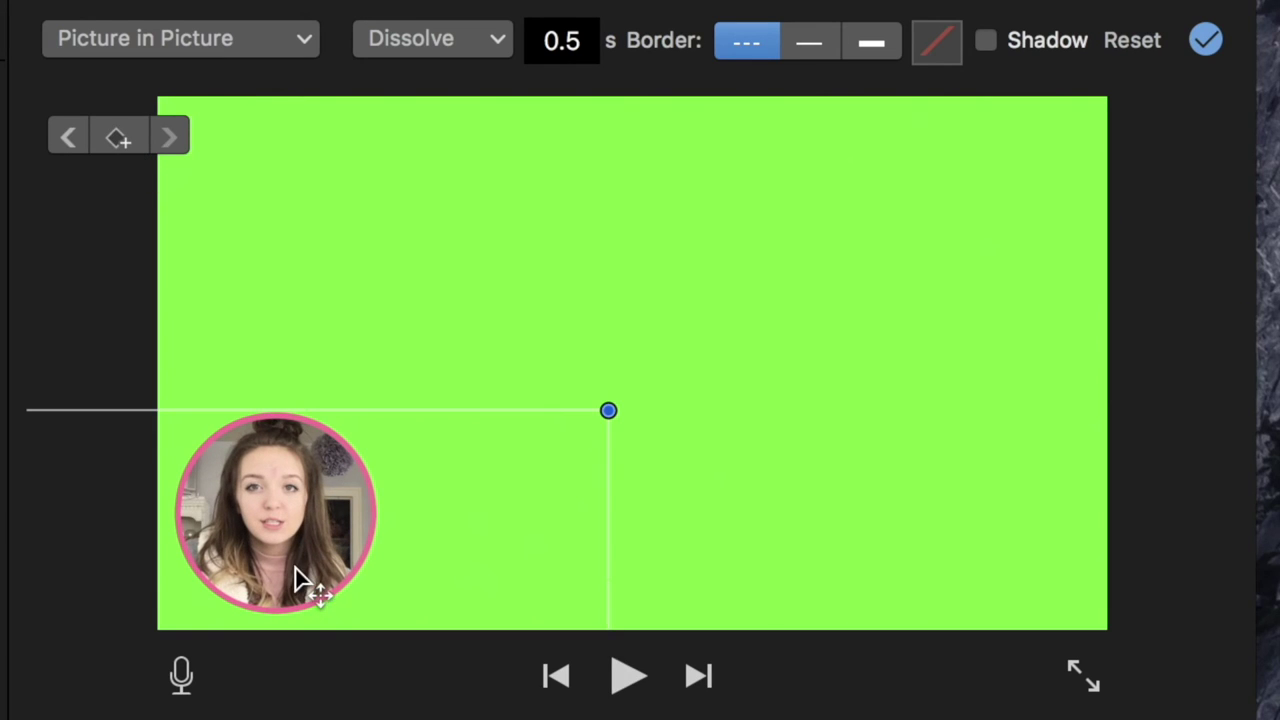
drag(297, 578, 422, 523)
key(space)
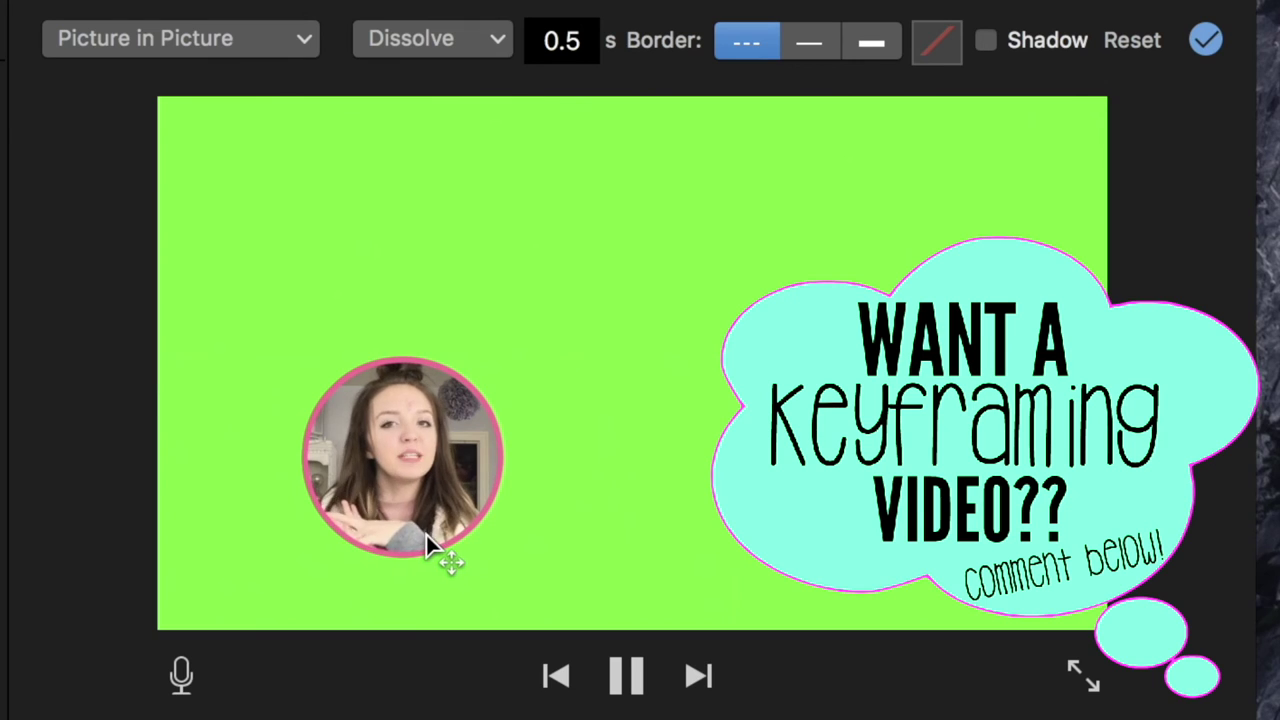
key(space)
drag(438, 529, 548, 553)
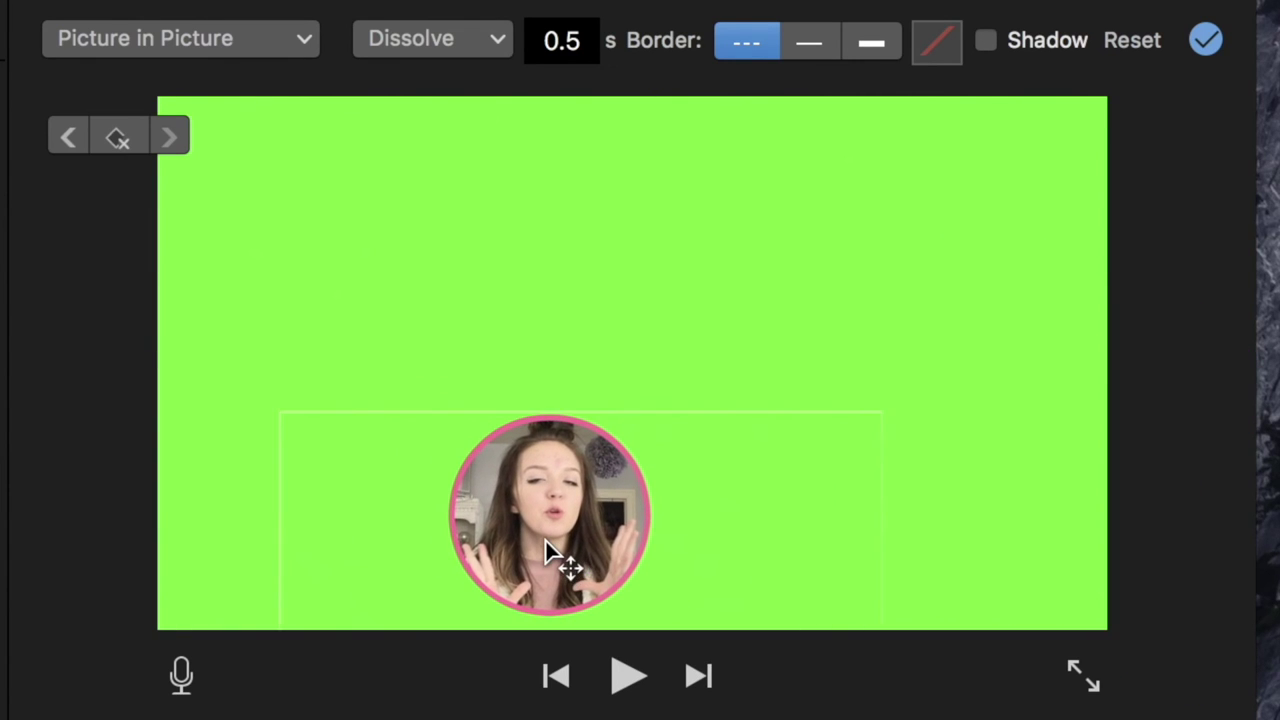
key(space)
key(space)
mouse_move(550, 556)
mouse_down()
mouse_move(668, 510)
mouse_move(706, 510)
mouse_move(931, 571)
mouse_up()
key(space)
key(space)
Step: Add keyframes bringing the bubble back left along the bottom of the frame
key(space)
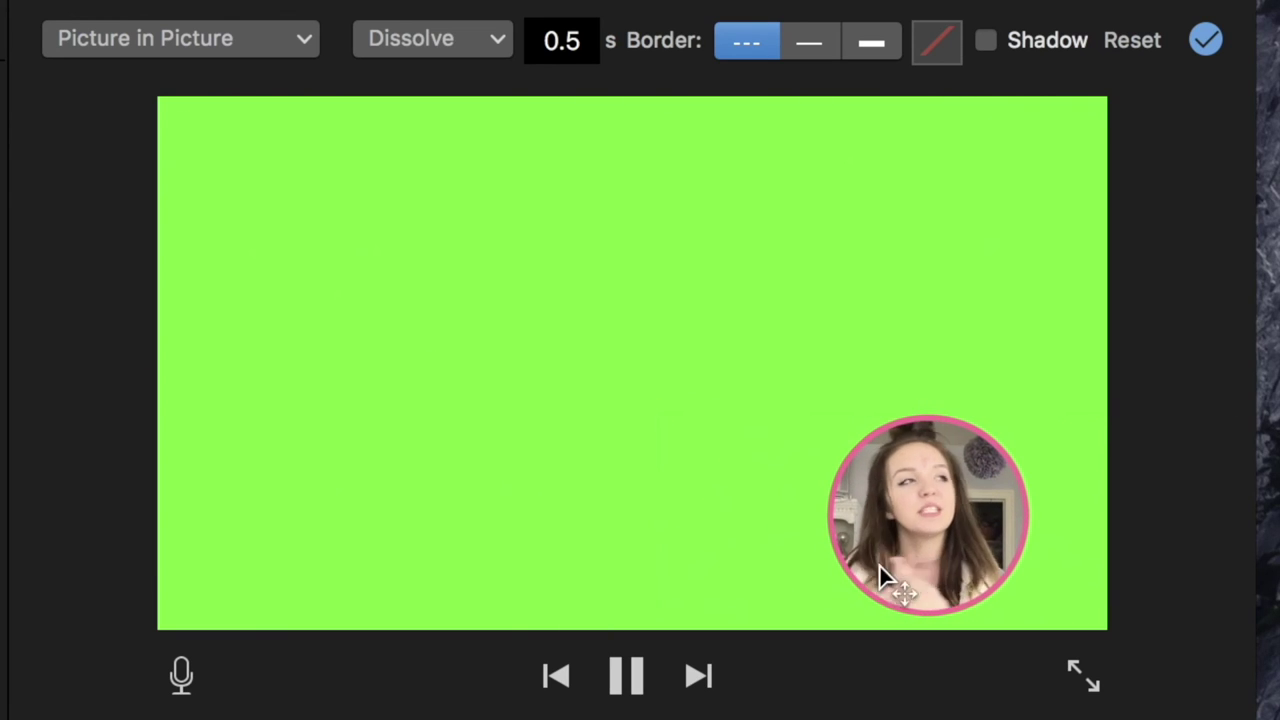
key(space)
key(space)
key(space)
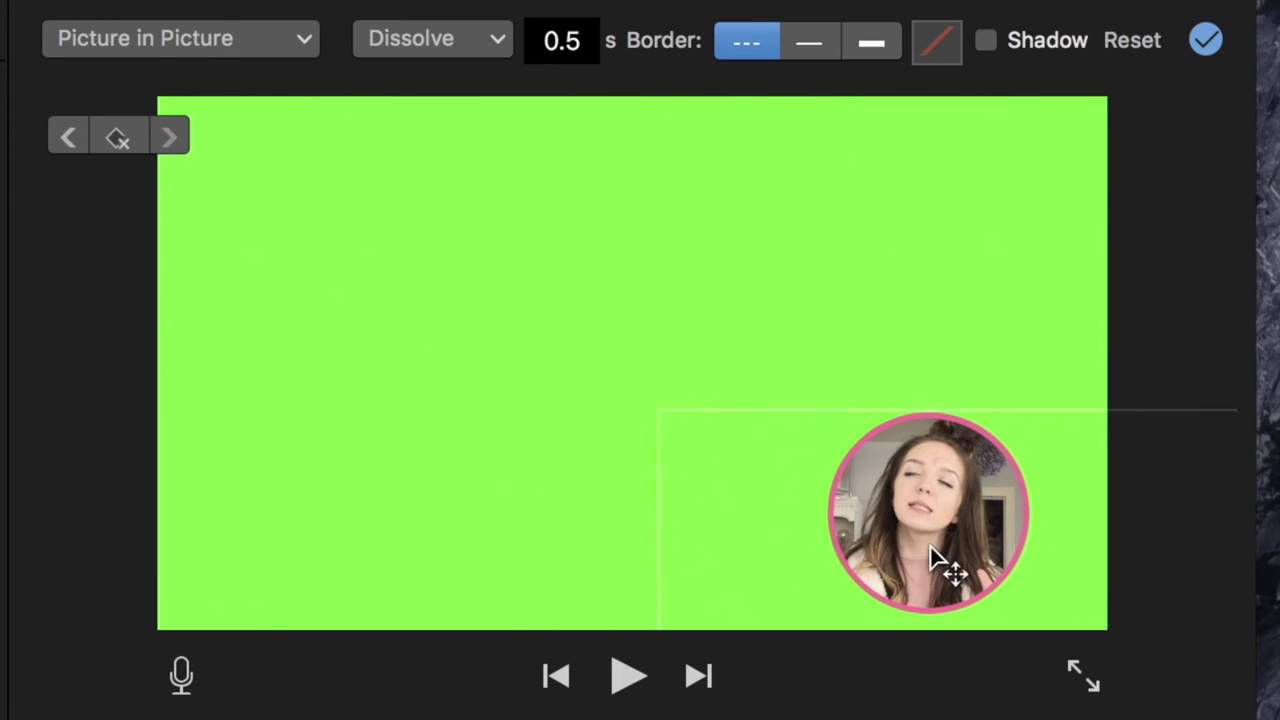
drag(930, 550, 844, 507)
key(space)
key(space)
key(space)
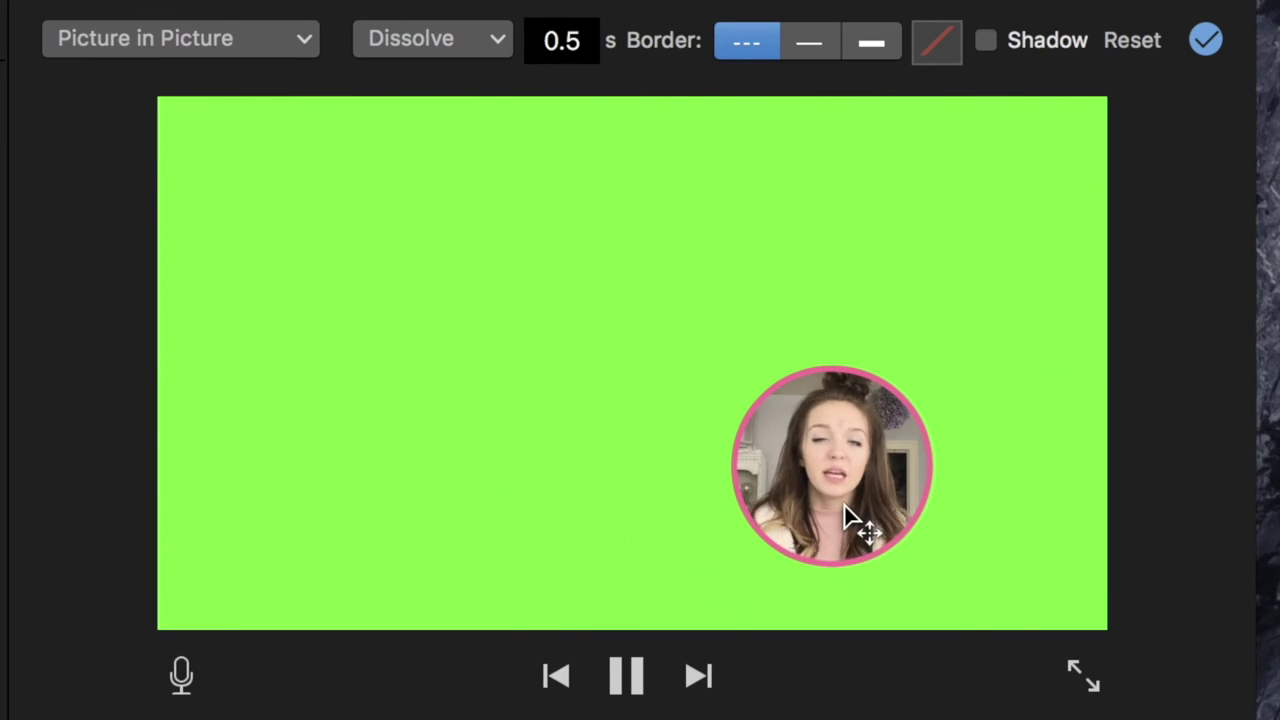
key(space)
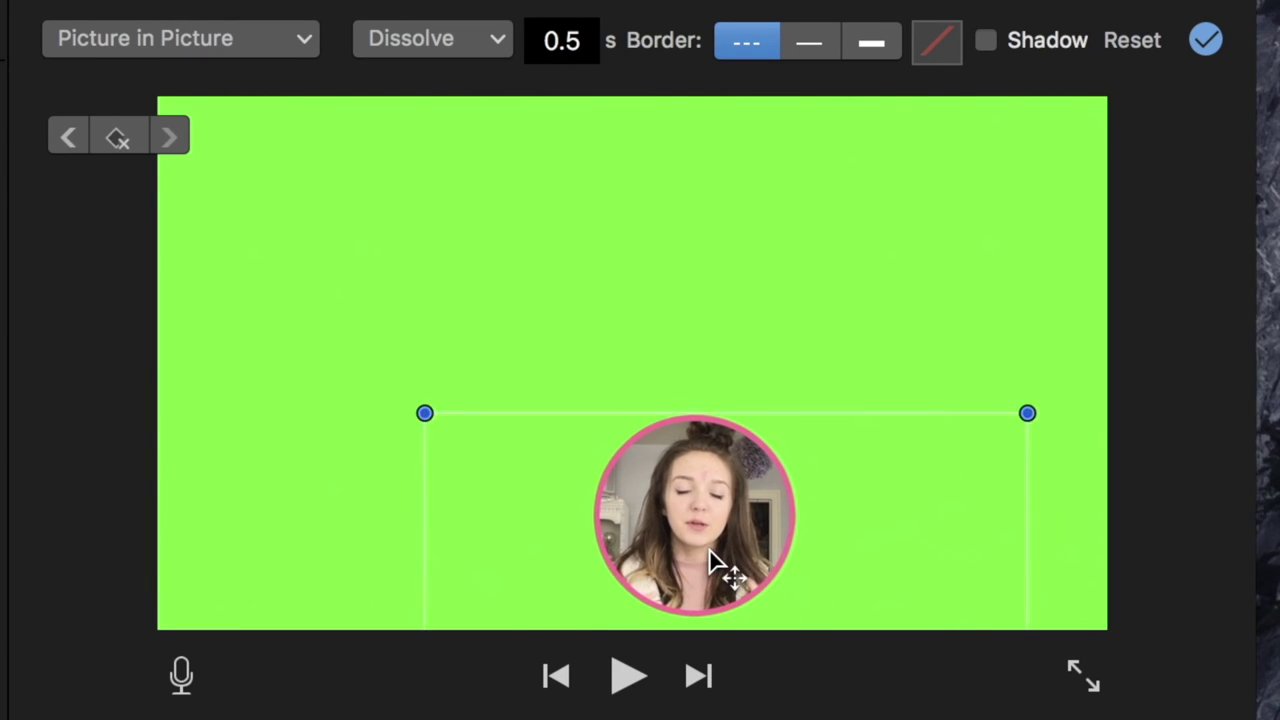
drag(848, 510, 646, 594)
key(super+z)
key(super+z)
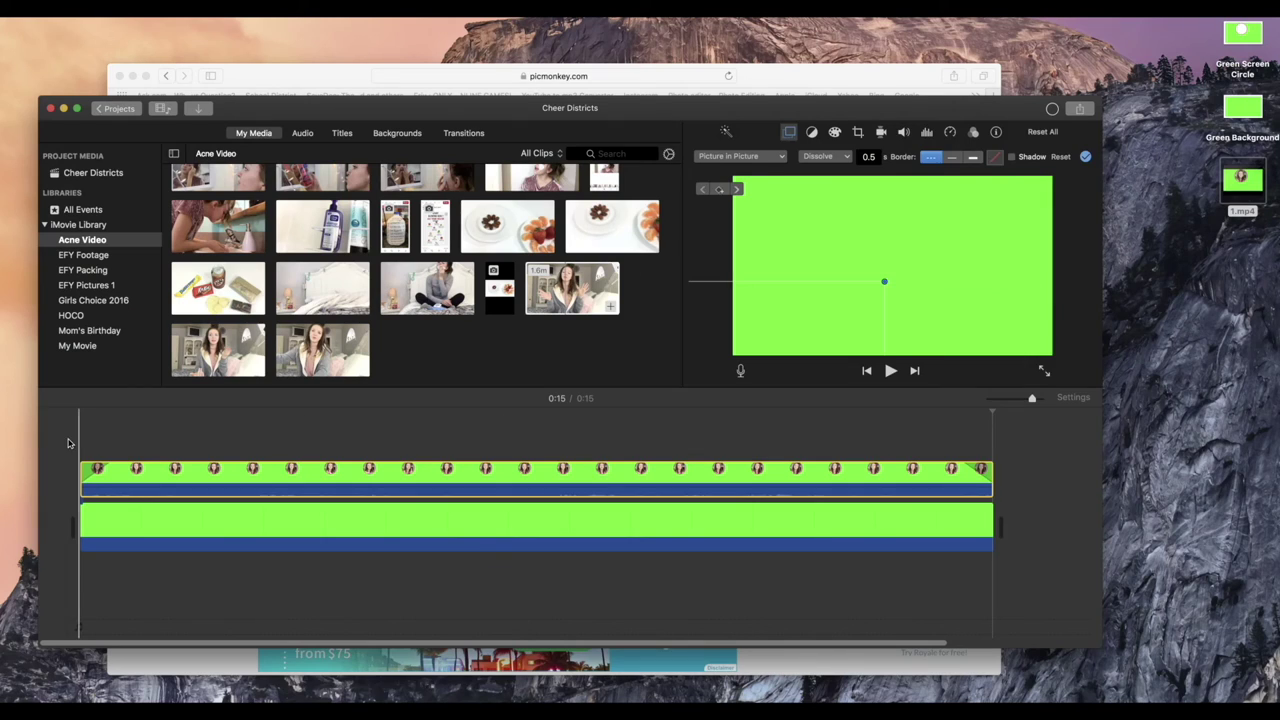
Step: Export the animation to the Desktop as 1.mp4, replacing the old file, and clear the timeline
key(space)
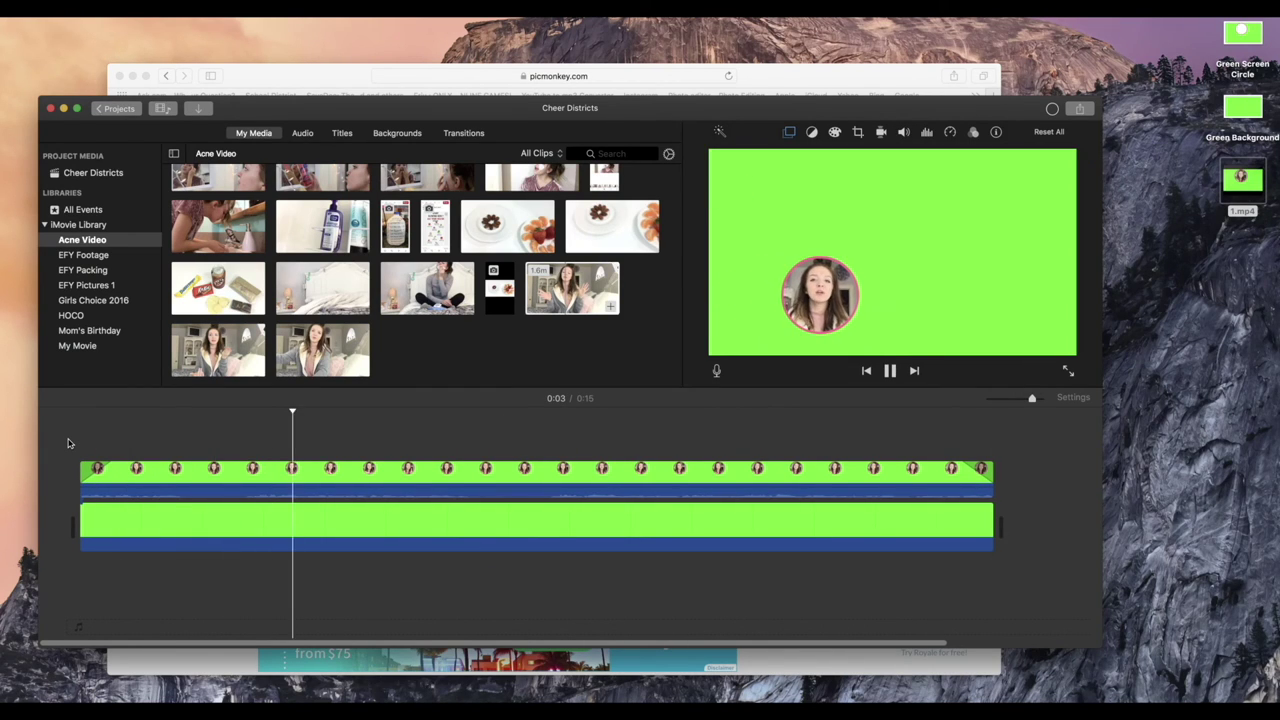
click(1079, 108)
click(1080, 246)
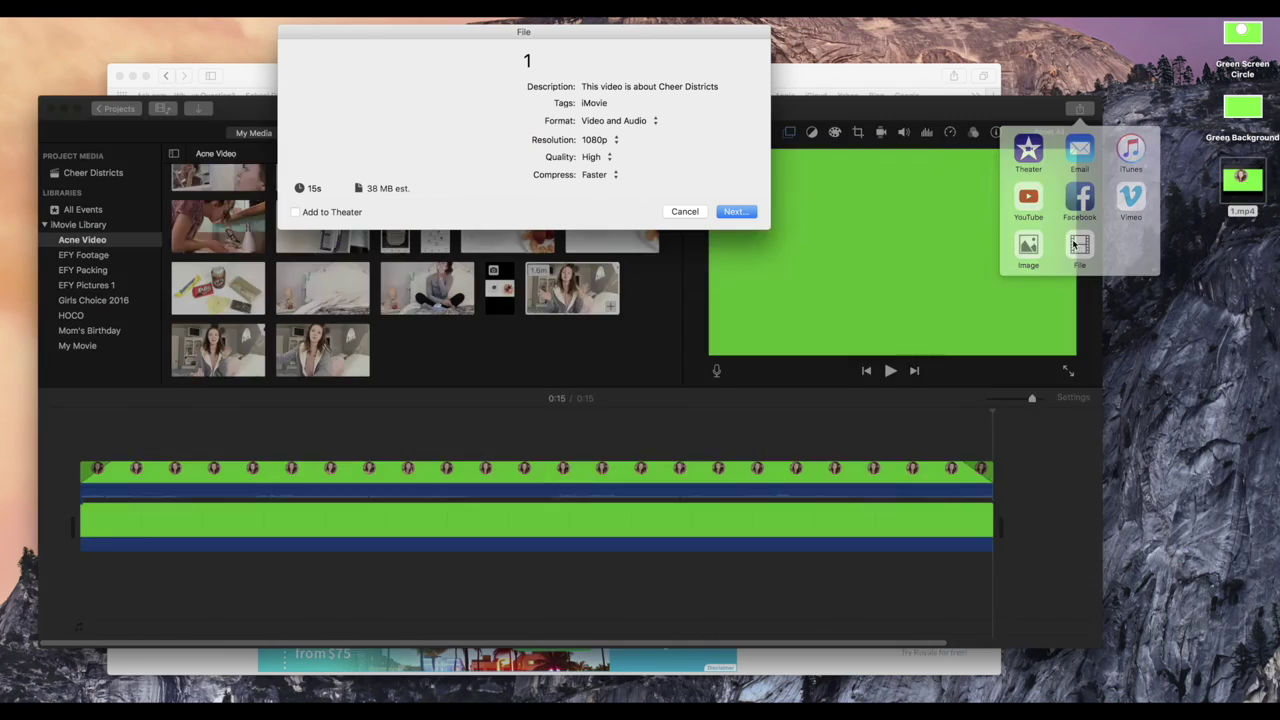
click(724, 212)
click(638, 119)
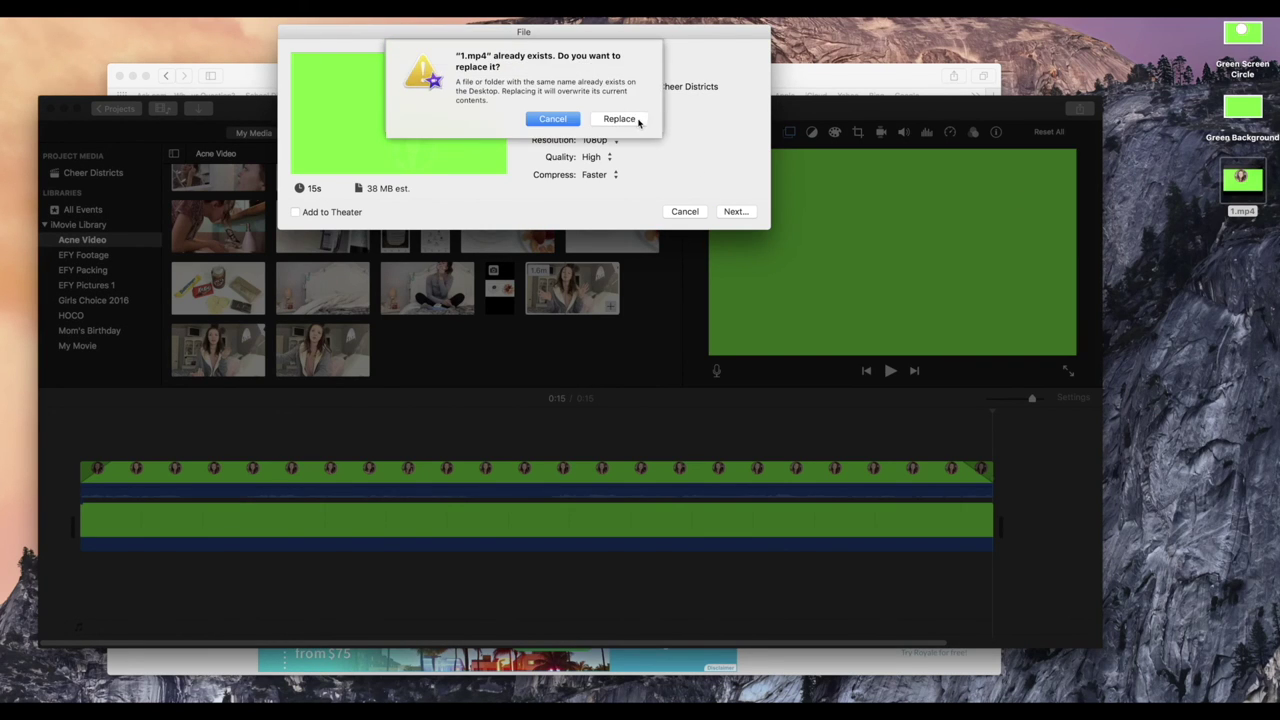
click(620, 120)
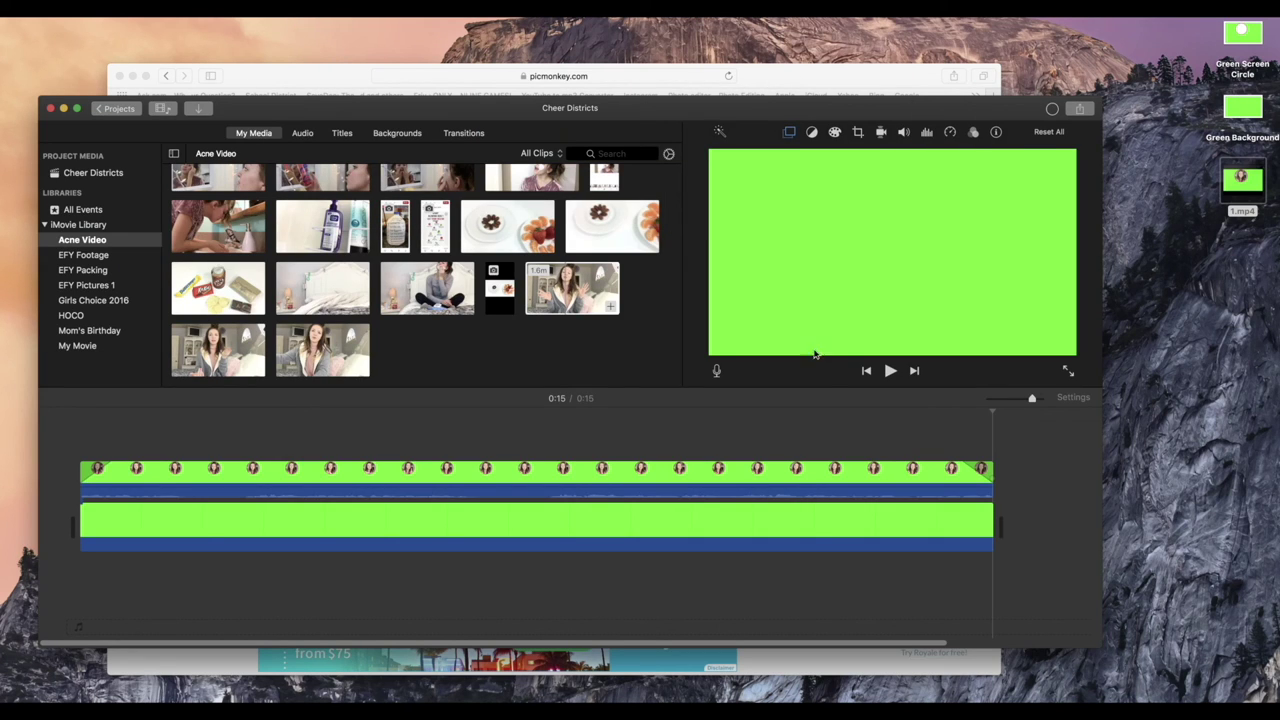
key(super+a)
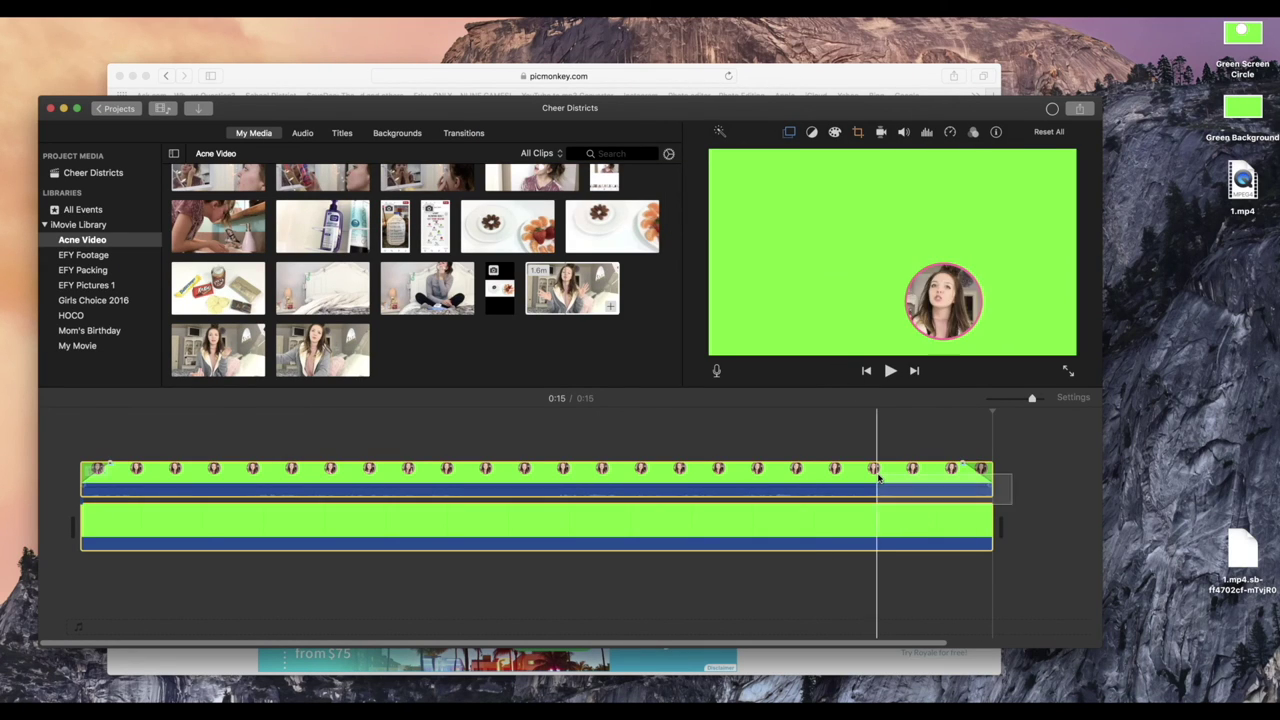
key(Delete)
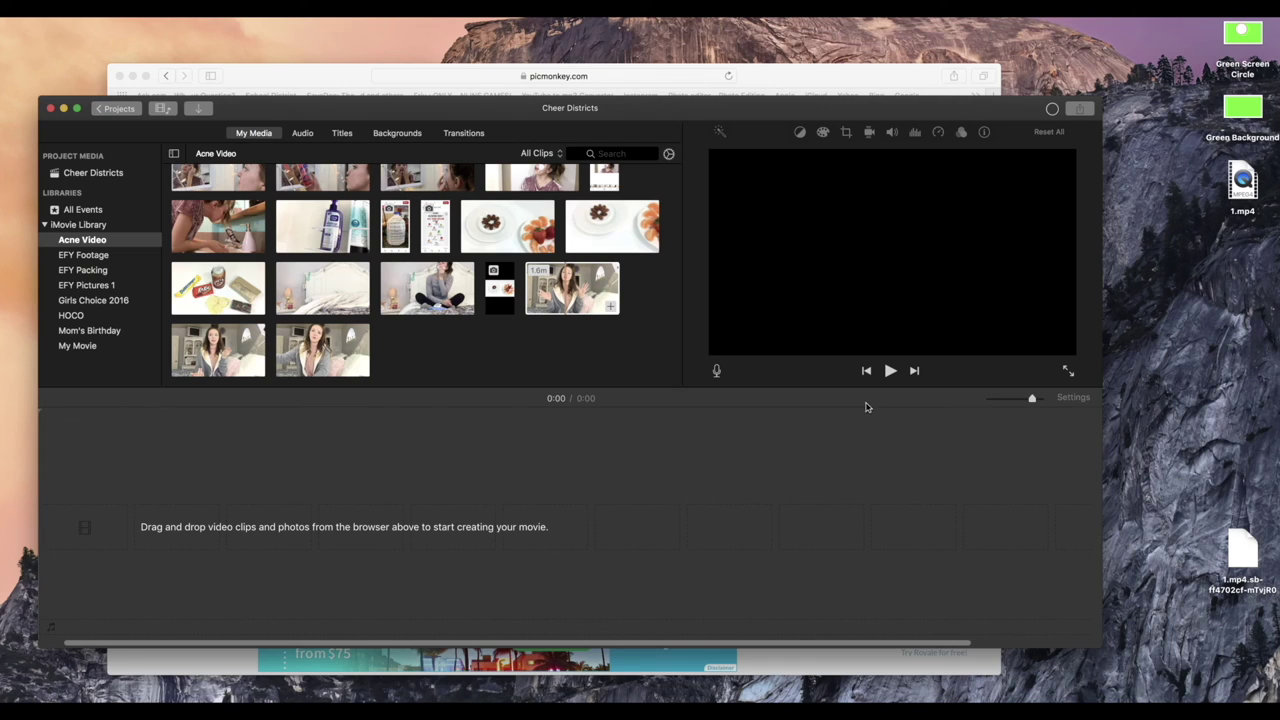
Step: Place the bedroom clip in the timeline with 1.mp4 layered above its start
drag(411, 290, 400, 520)
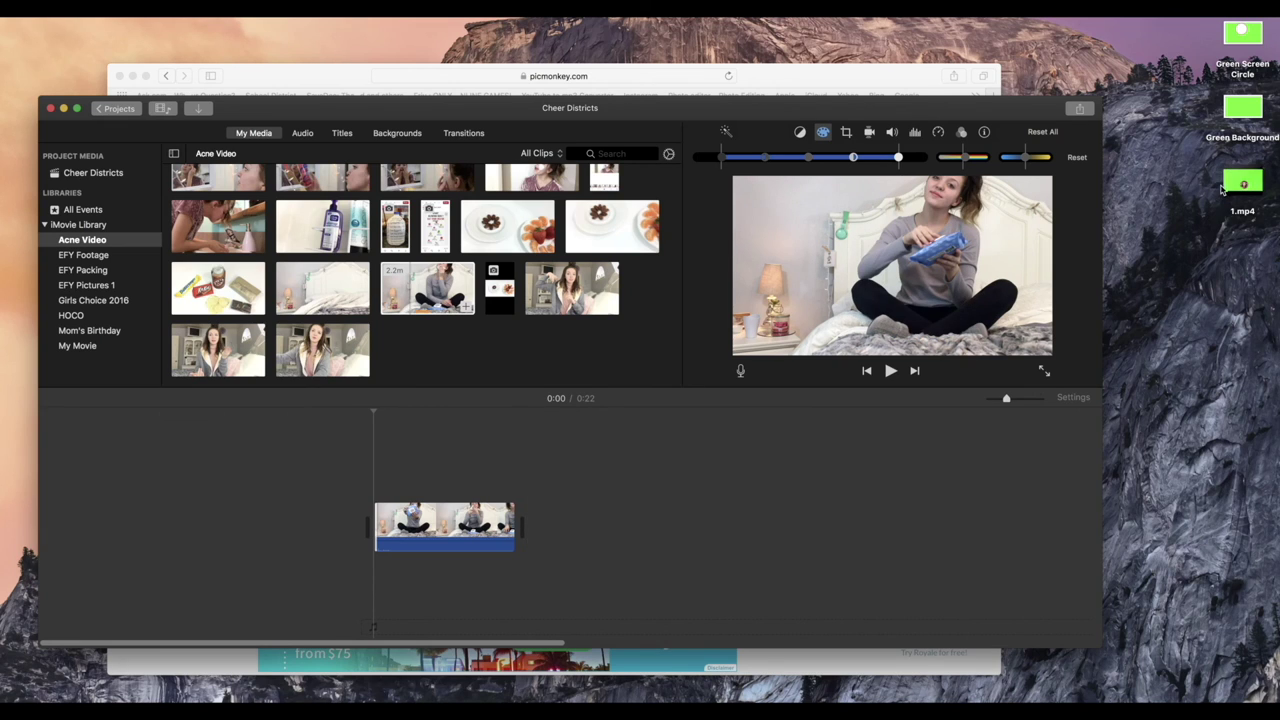
drag(428, 422, 420, 478)
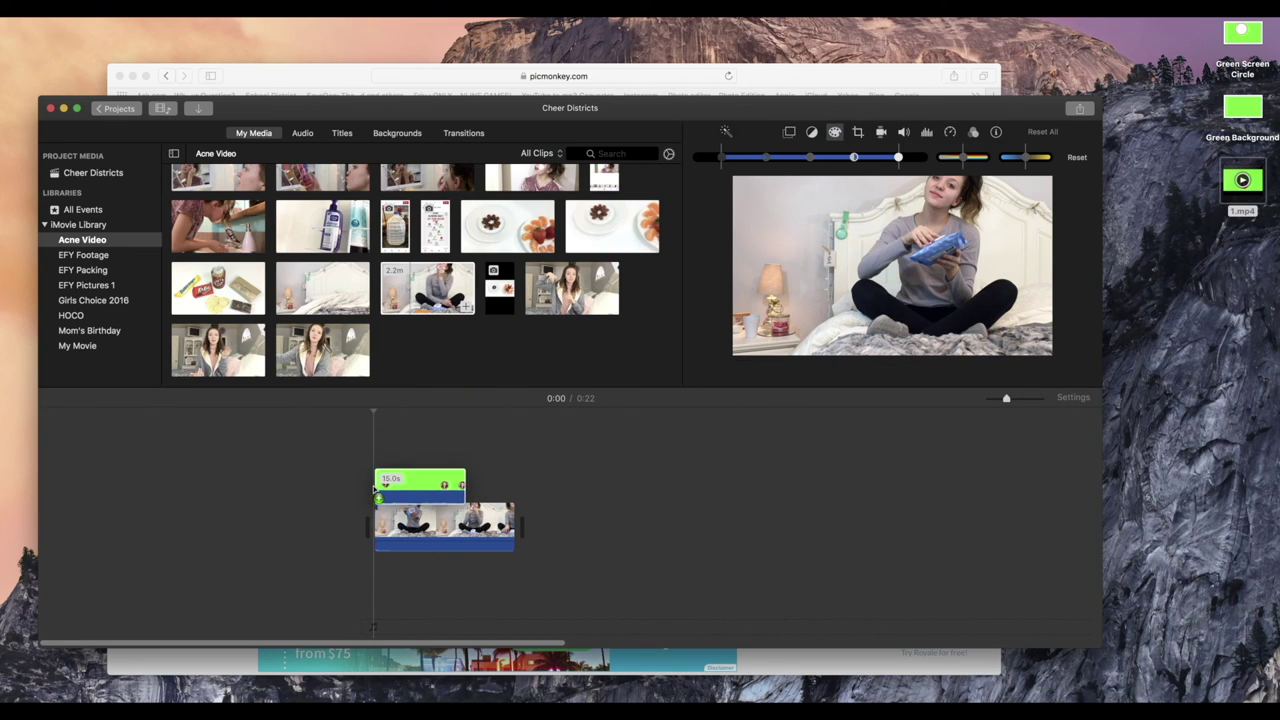
click(716, 158)
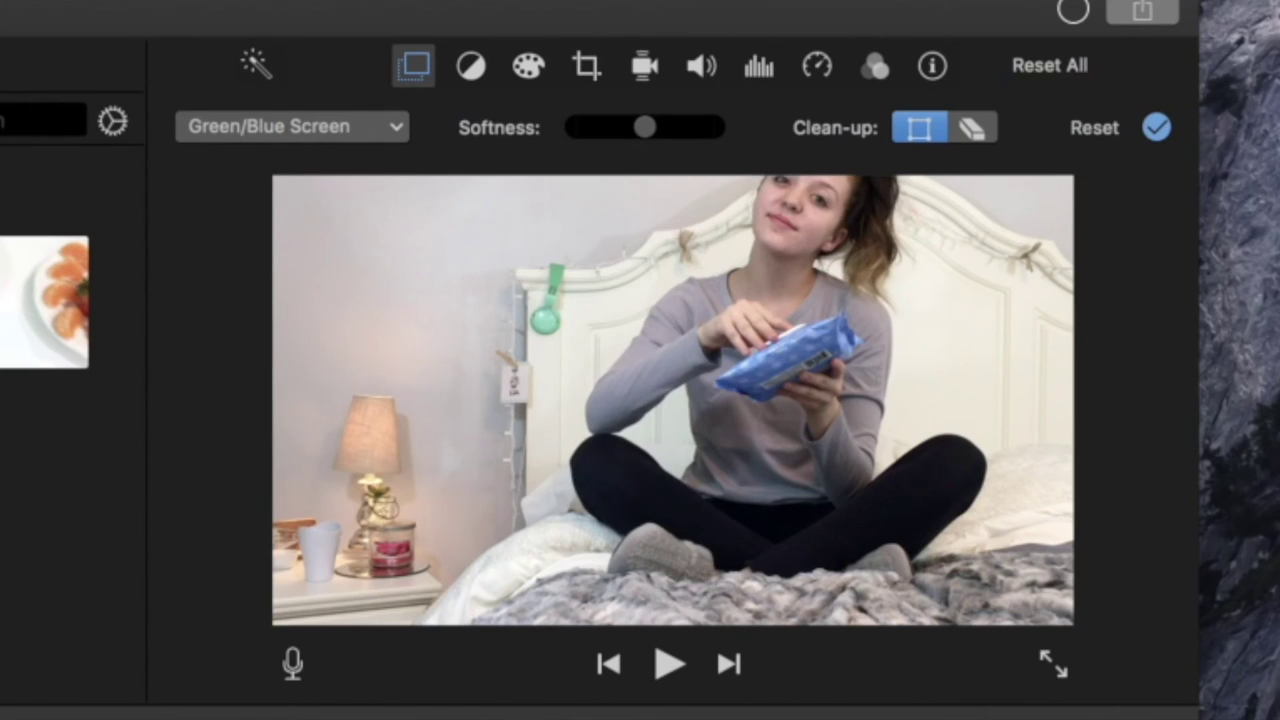
Step: Play the composite with the green keyed out over the bedroom footage
key(space)
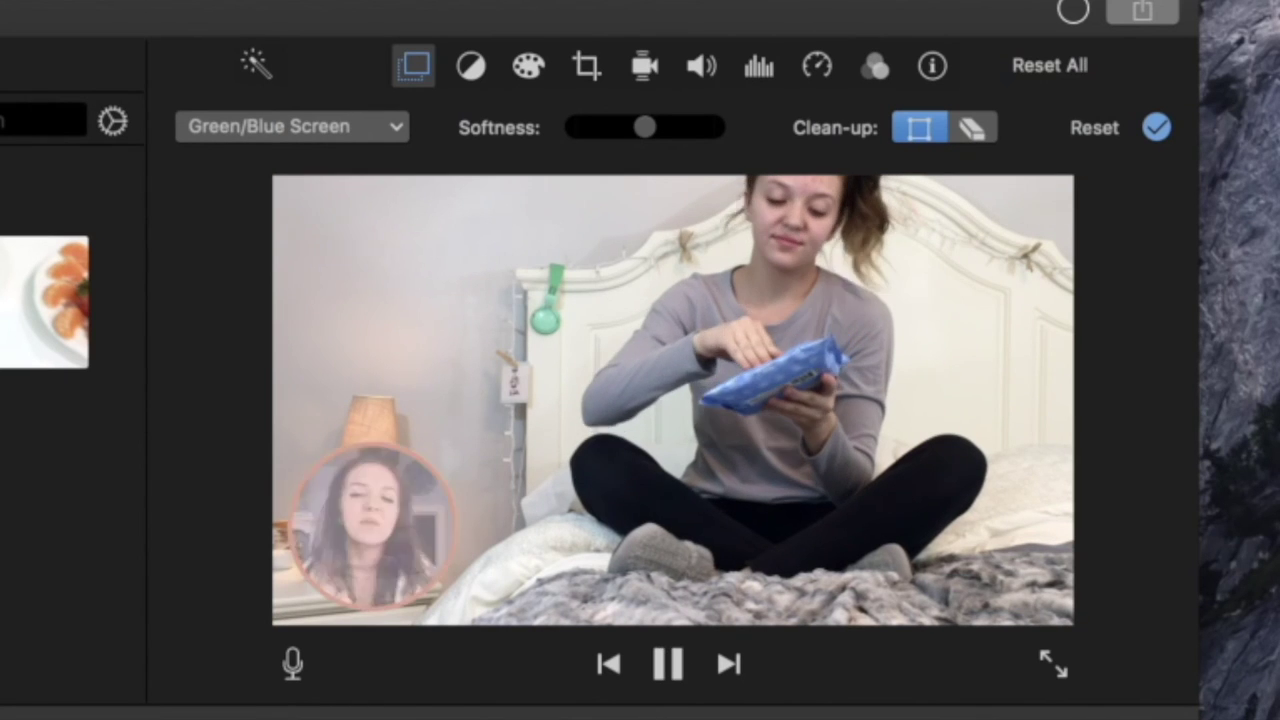